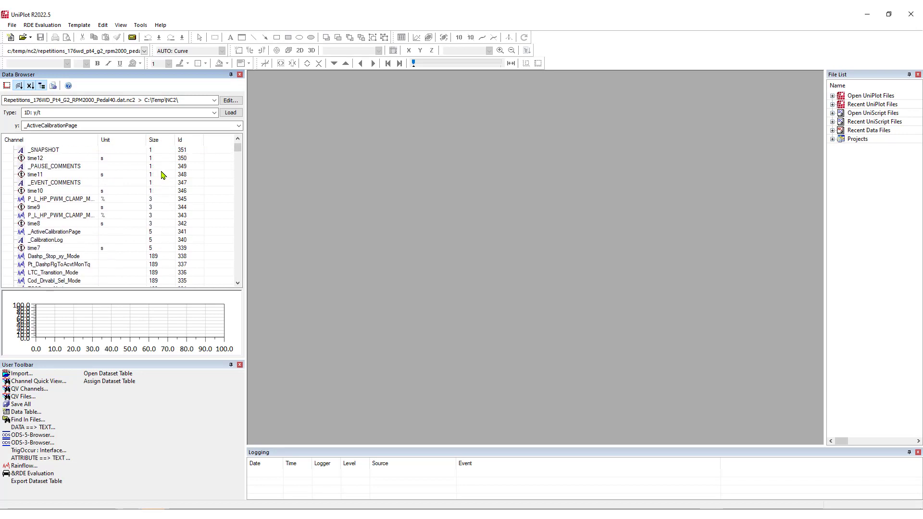
# Step: Filter the y channels by *spd and select the Eng_Spd channel
pyautogui.click(199, 125)
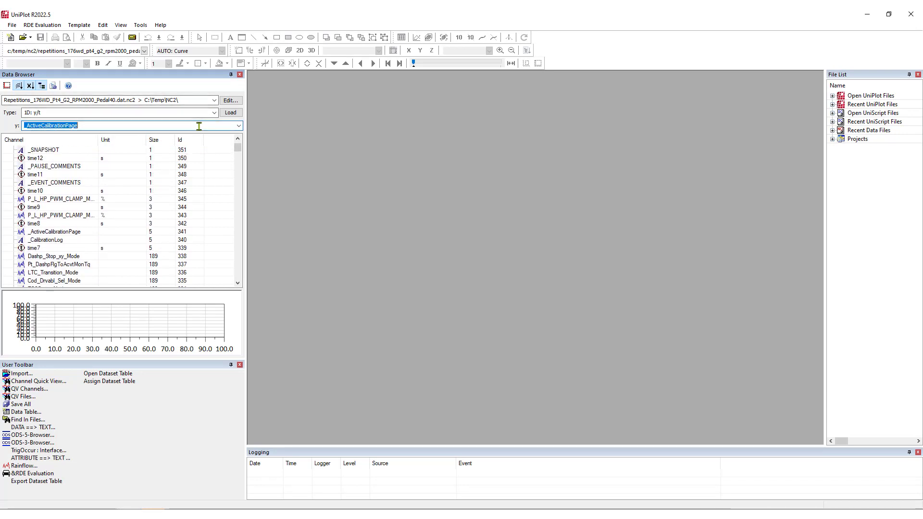
pyautogui.write('*sp')
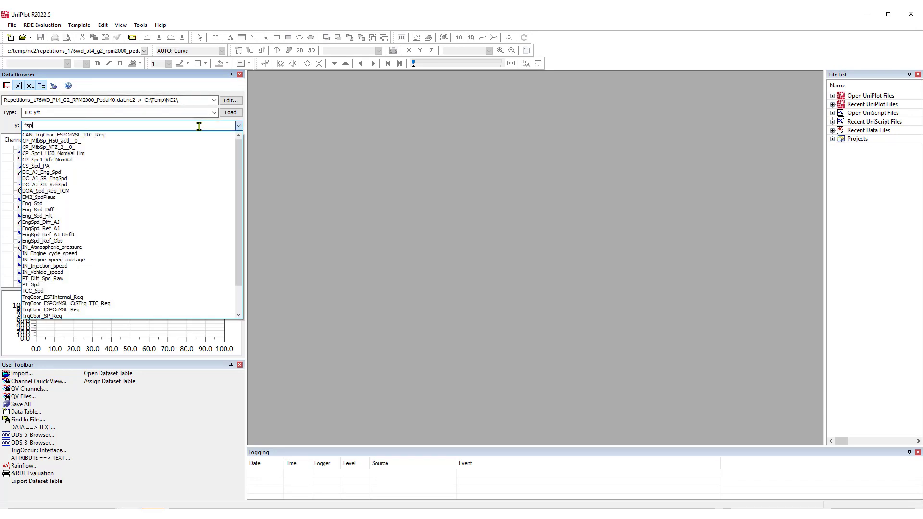
pyautogui.write('d')
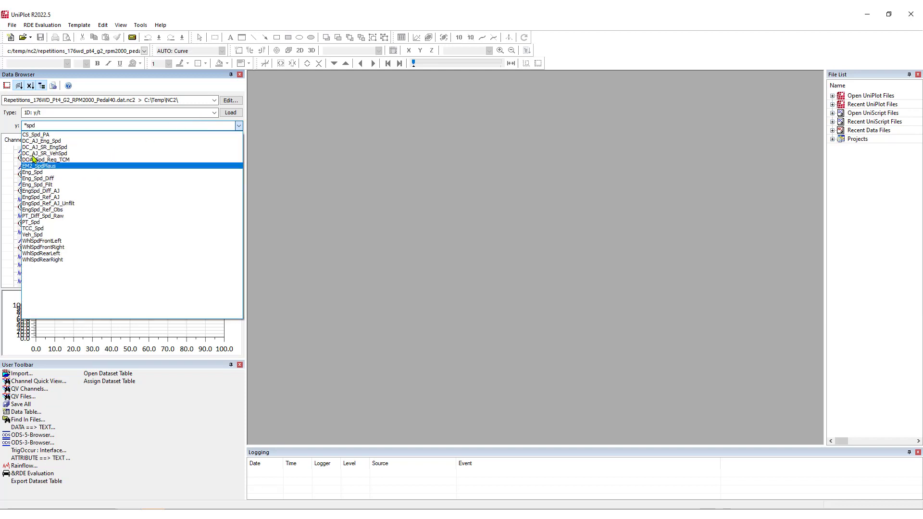
pyautogui.click(35, 177)
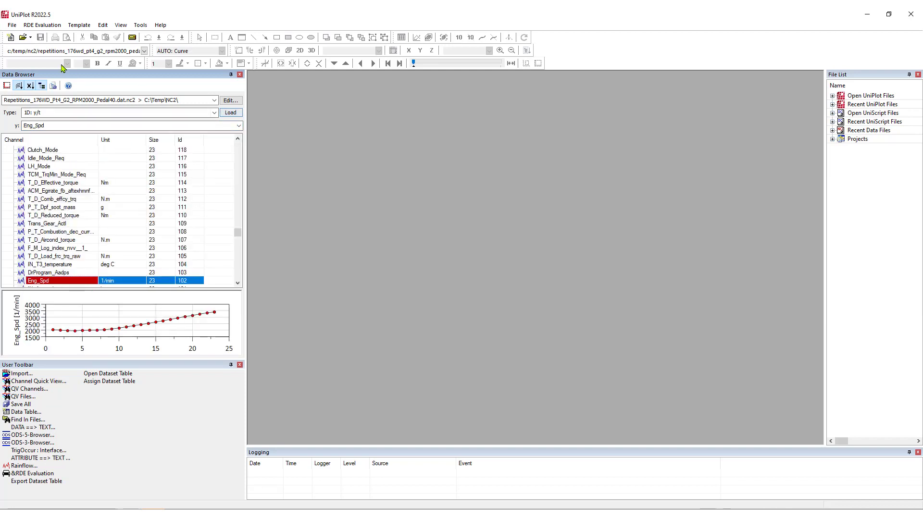
# Step: Create an empty landscape A4 page and load Eng_Spd into it as a 1D: y/t diagram
pyautogui.click(10, 38)
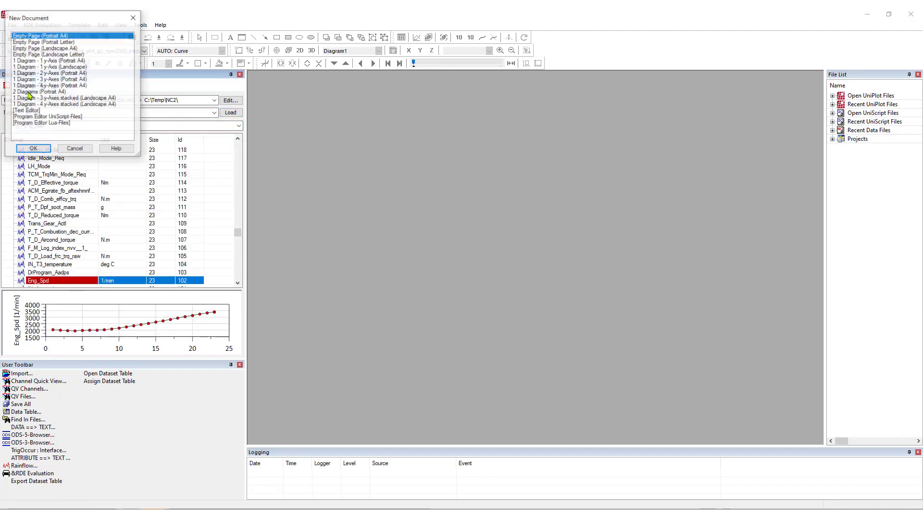
pyautogui.click(59, 48)
pyautogui.click(34, 149)
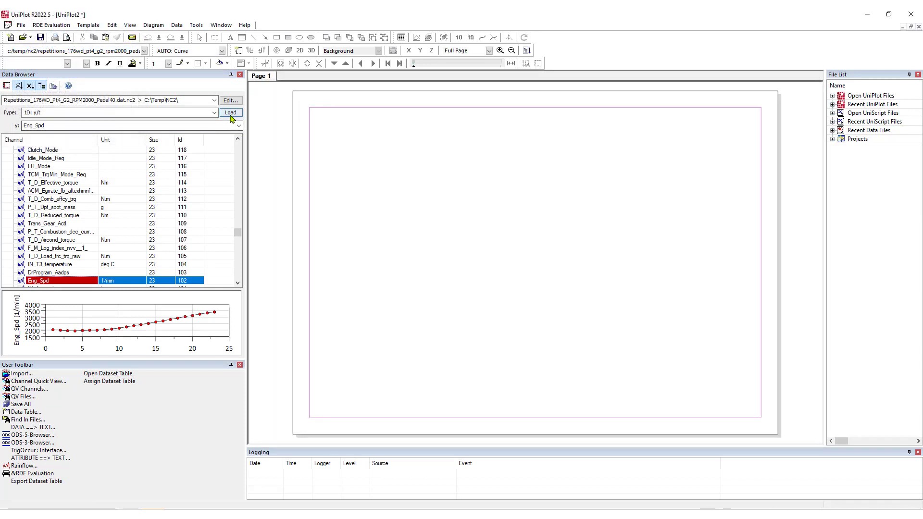
pyautogui.click(231, 113)
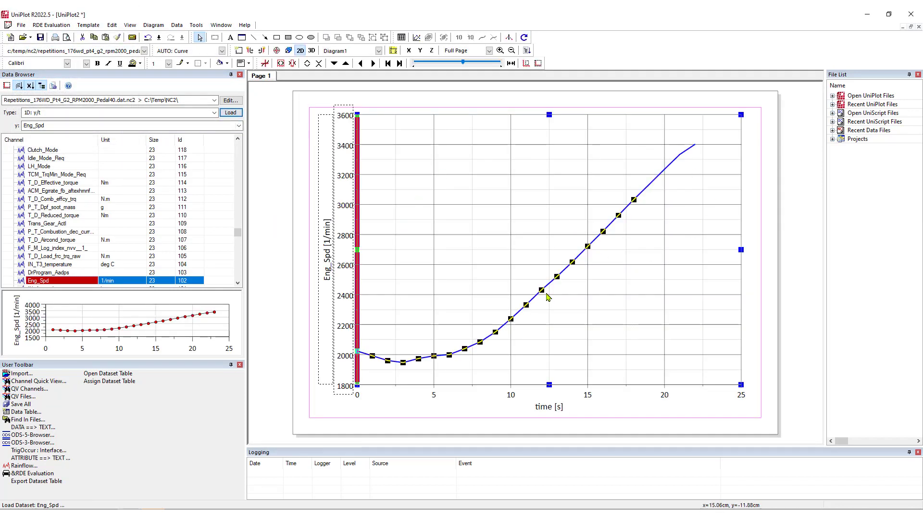
# Step: Filter the y channels by *pr and select the IN_Boost_pressure channel
pyautogui.click(64, 127)
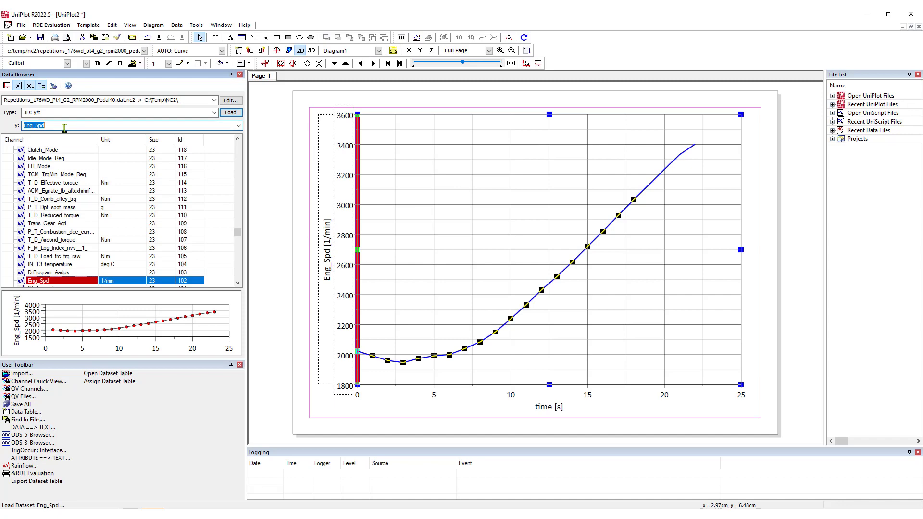
pyautogui.write('*prs')
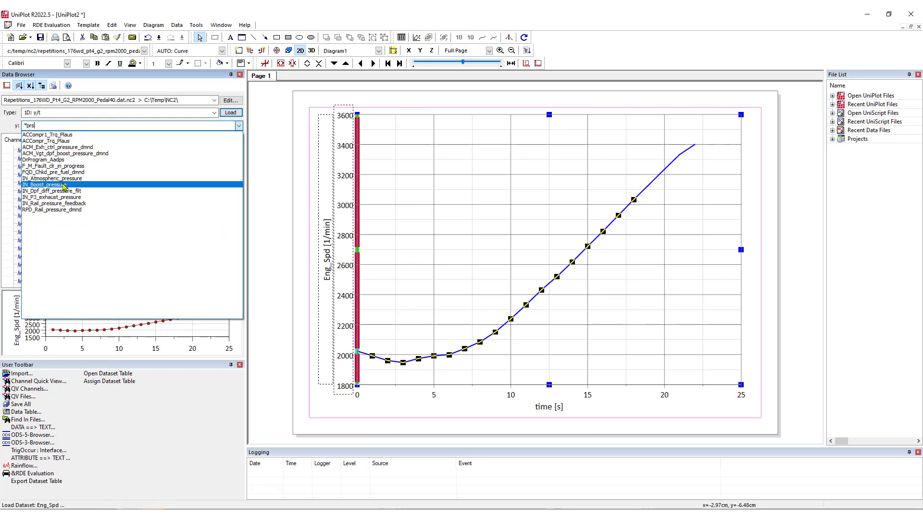
pyautogui.click(44, 185)
# Step: Add a diagram with a right-hand y-axis to the engine speed diagram and shrink the plot to about 22 × 16 cm
pyautogui.click(347, 183)
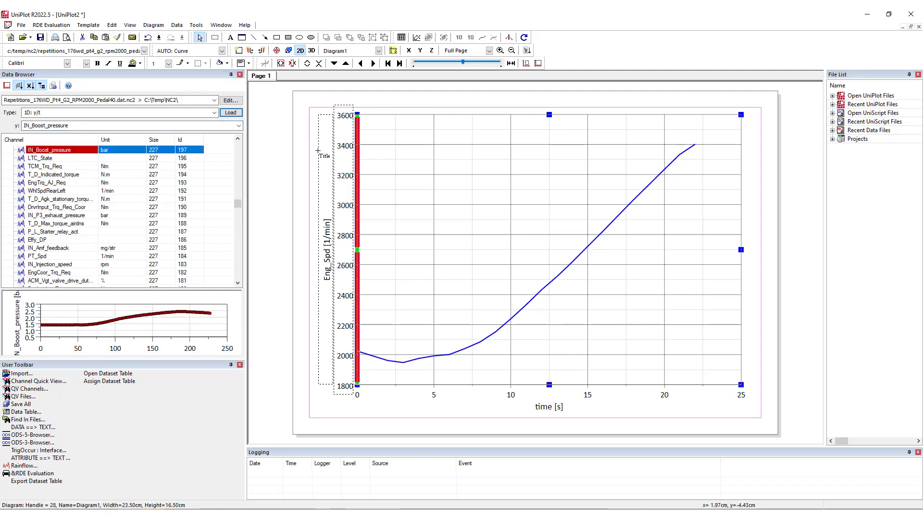
pyautogui.click(263, 51)
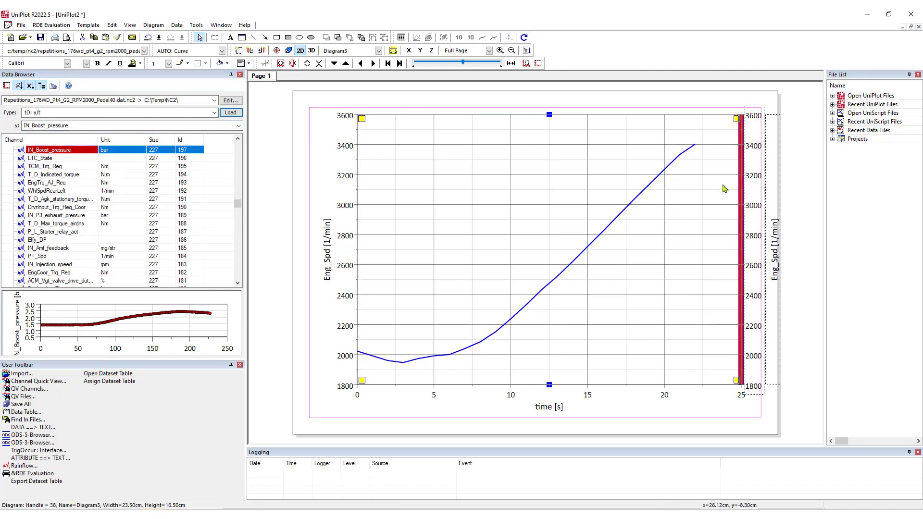
pyautogui.moveTo(735, 119); pyautogui.dragTo(711, 128)
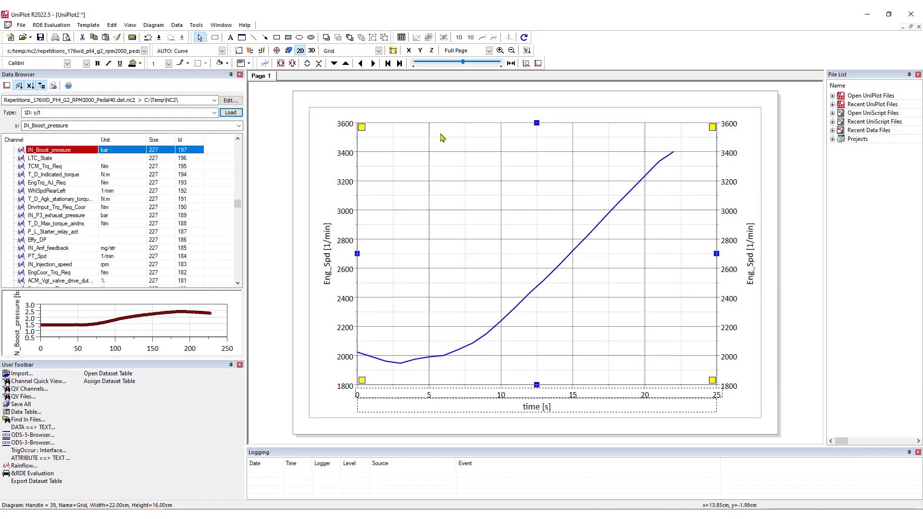
# Step: Load IN_Boost_pressure into the right-axis diagram, autoscaling the shared time axis and the pressure axis to the data
pyautogui.click(714, 203)
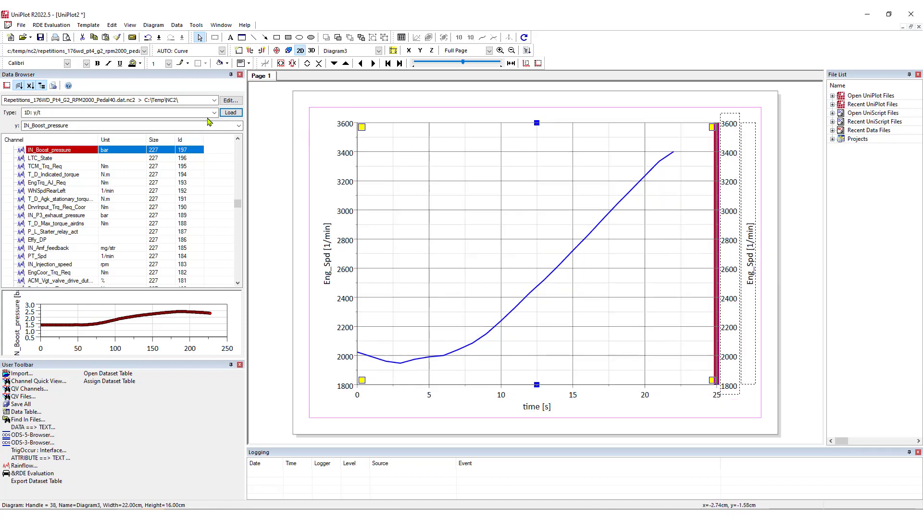
pyautogui.click(230, 113)
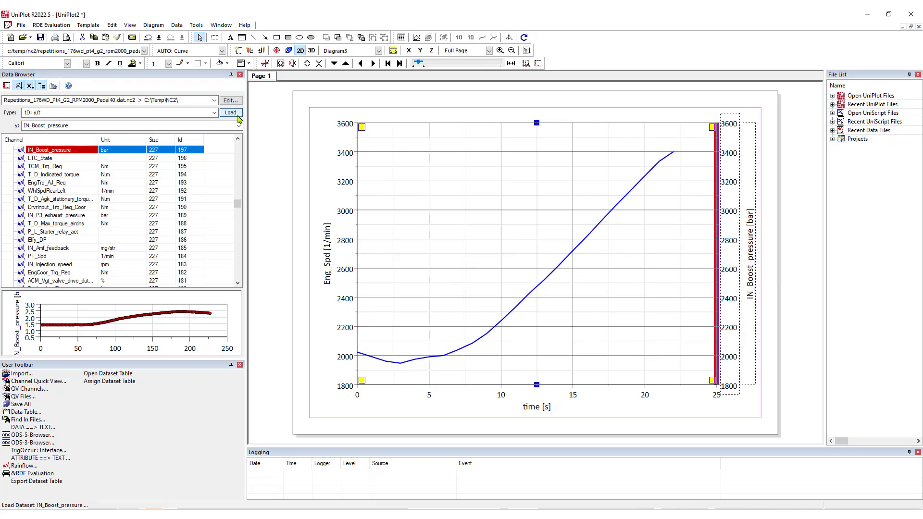
pyautogui.click(537, 395)
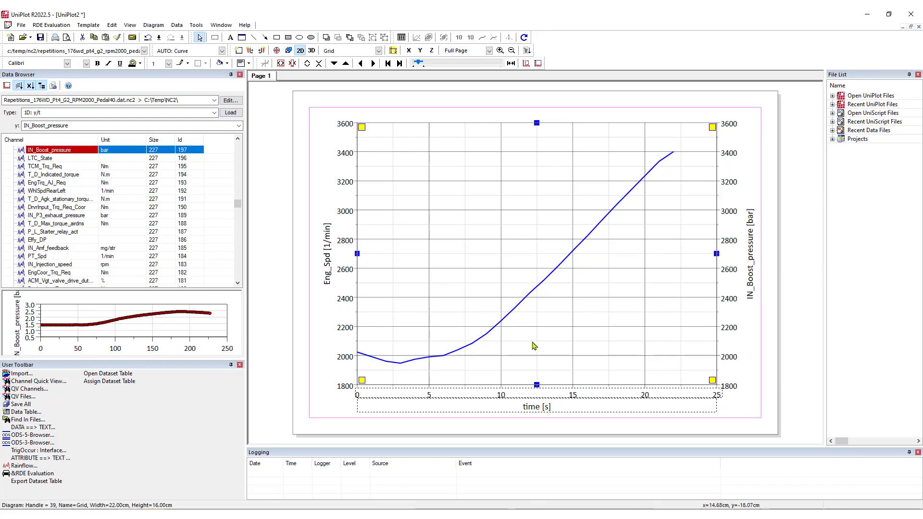
pyautogui.click(537, 65)
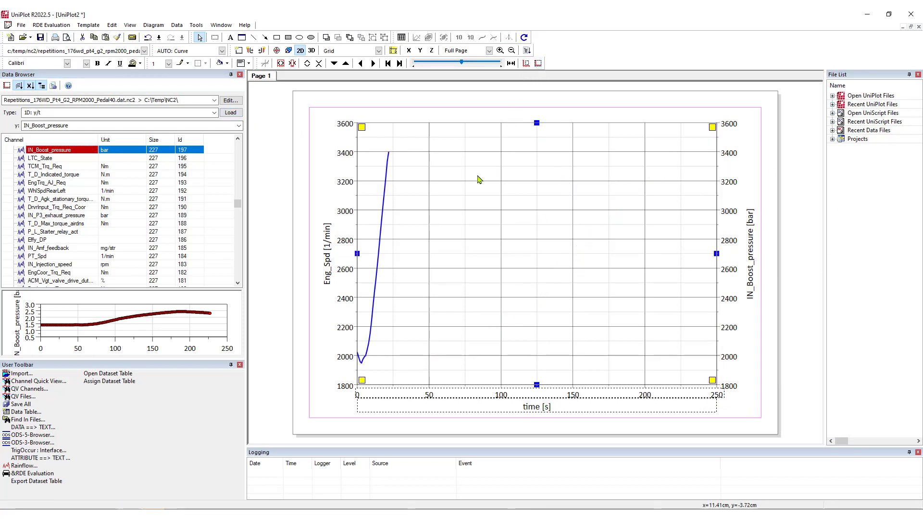
pyautogui.click(722, 195)
pyautogui.click(537, 63)
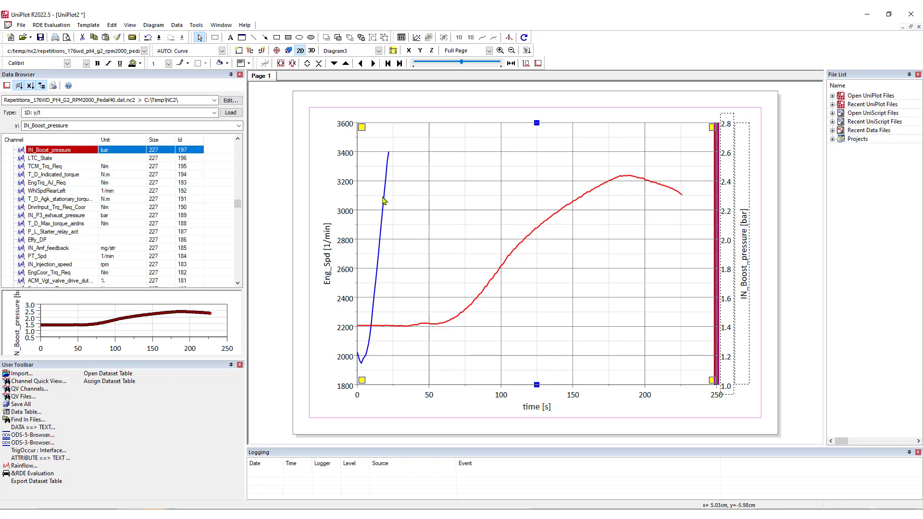
# Step: Turn on markers for both the Eng_Spd and IN_Boost_pressure datasets through the dataset list configuration
pyautogui.click(402, 37)
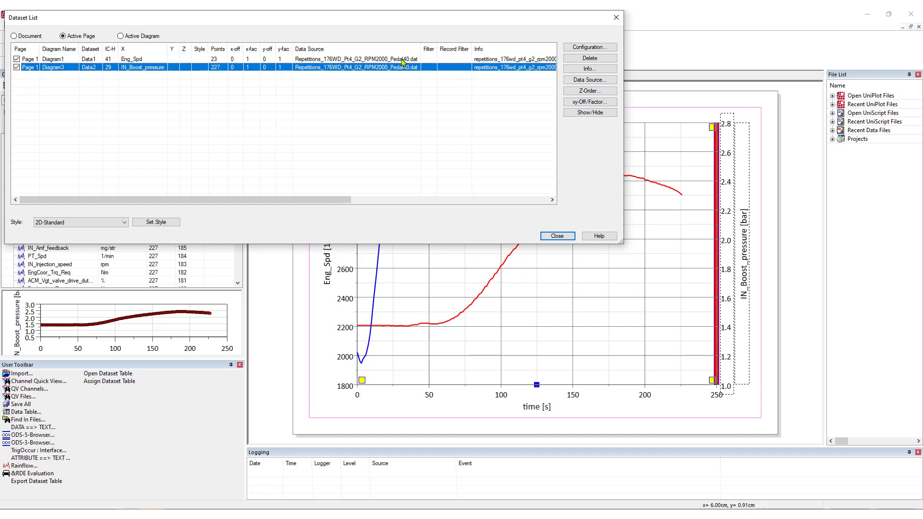
pyautogui.keyDown('shift'); pyautogui.click(402, 58); pyautogui.keyUp('shift')
pyautogui.moveTo(375, 23); pyautogui.dragTo(402, 51)
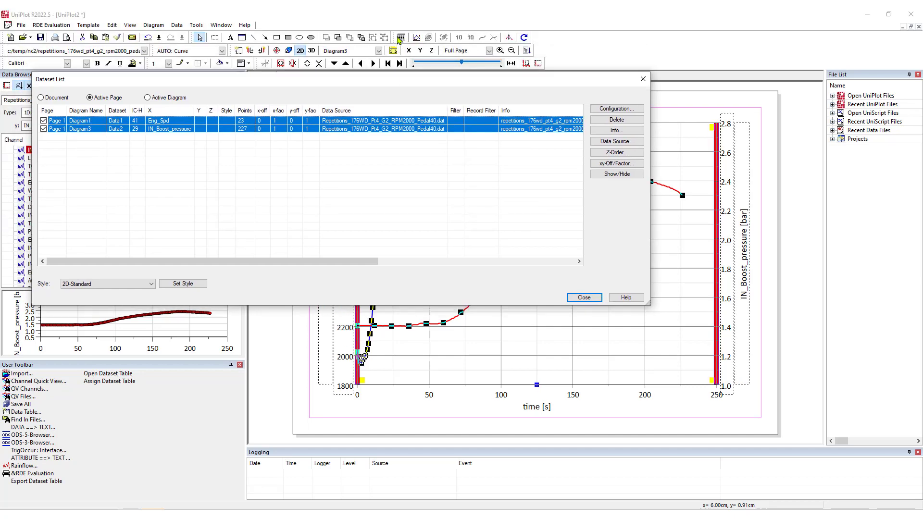
pyautogui.click(606, 107)
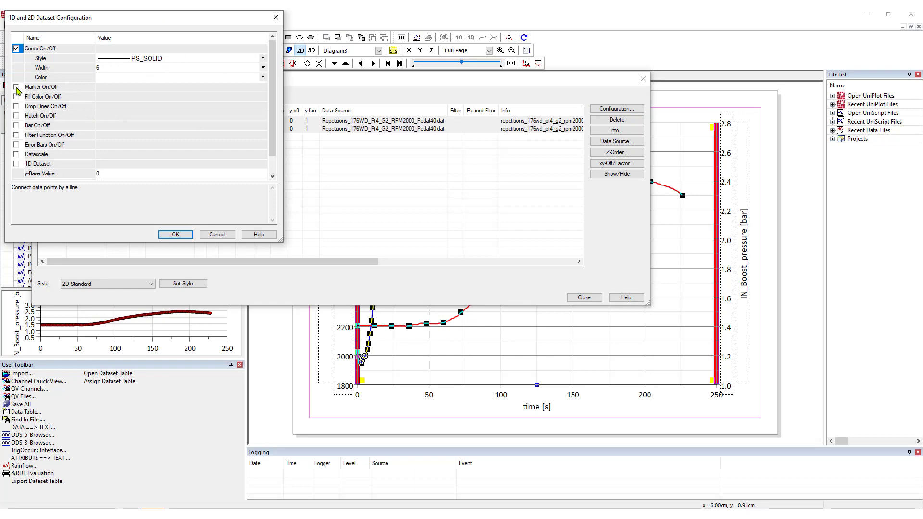
pyautogui.click(16, 87)
pyautogui.click(176, 234)
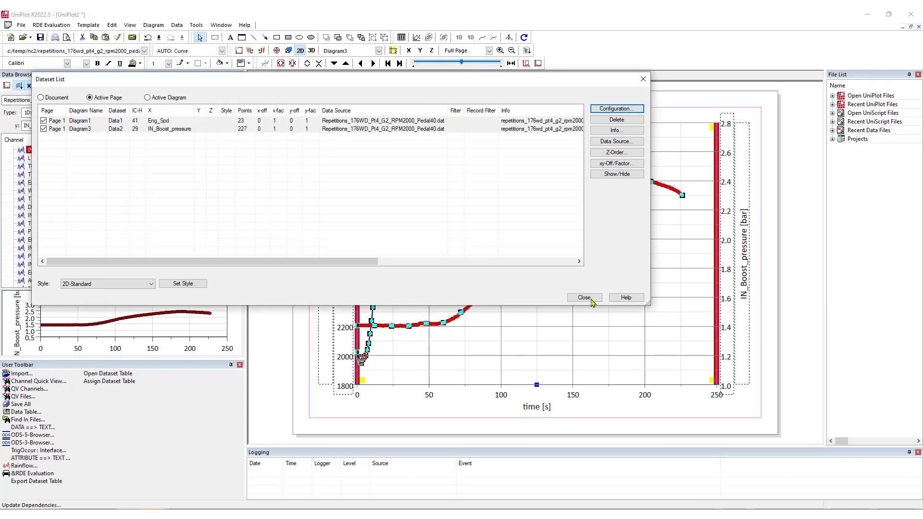
pyautogui.click(584, 297)
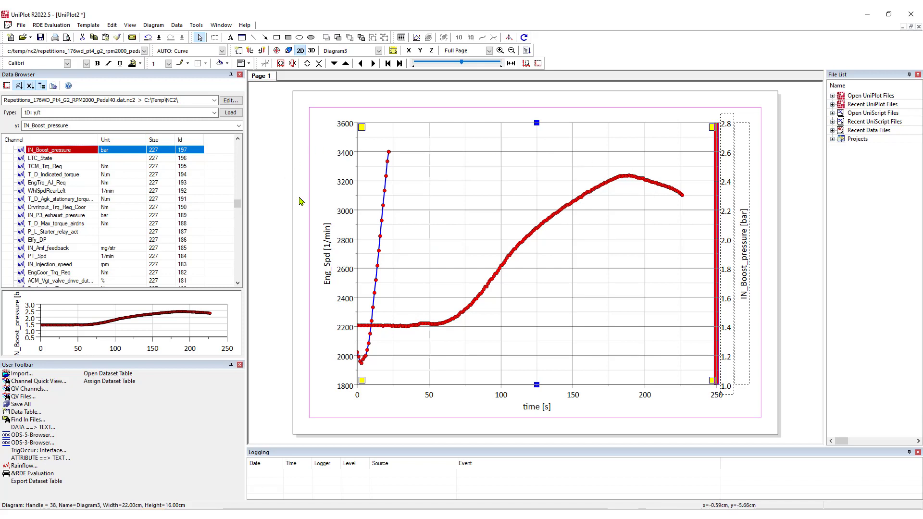
# Step: Shorten the right-axis diagram to about 8.88 cm high, and compress the whole plot into the upper part of the page
pyautogui.moveTo(391, 150)
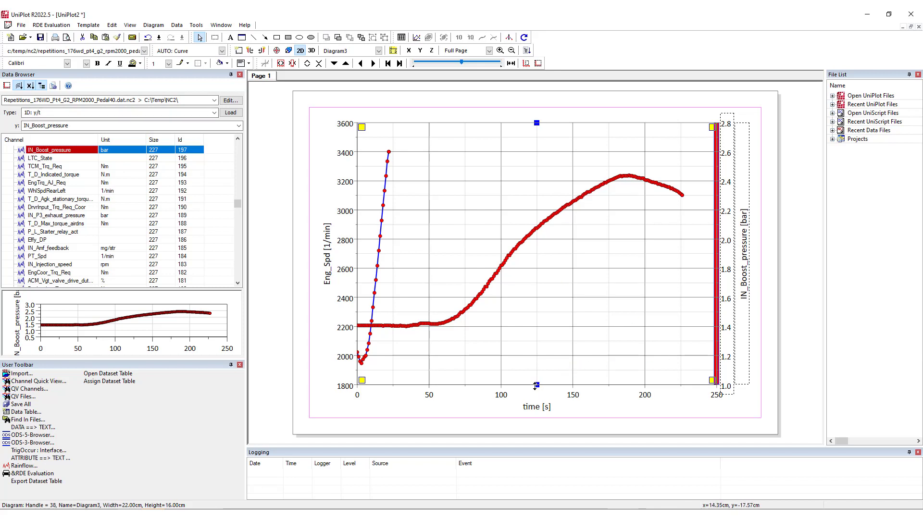
pyautogui.moveTo(526, 261); pyautogui.dragTo(527, 262)
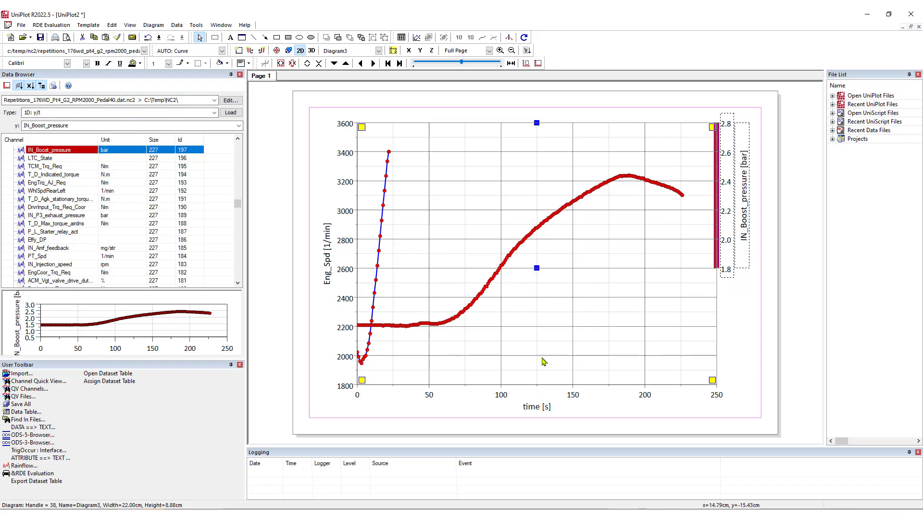
pyautogui.click(537, 385)
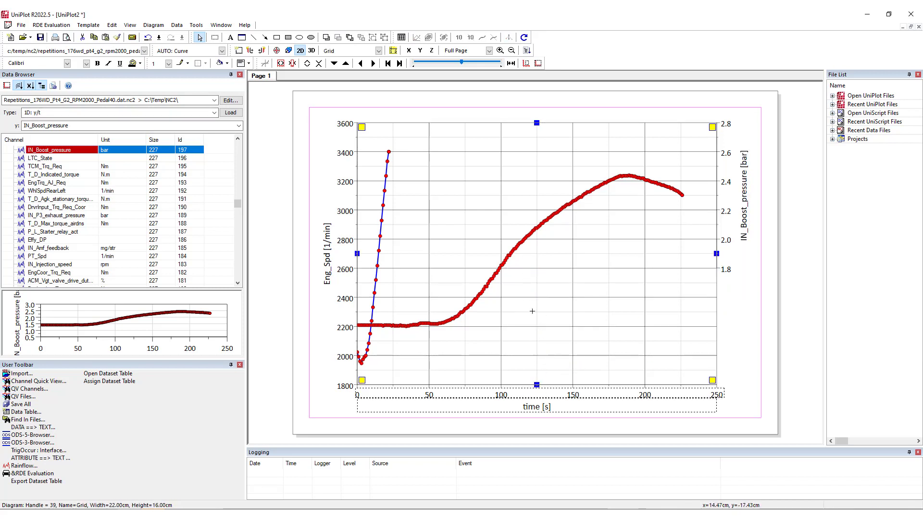
pyautogui.moveTo(532, 311); pyautogui.dragTo(520, 221)
pyautogui.click(521, 326)
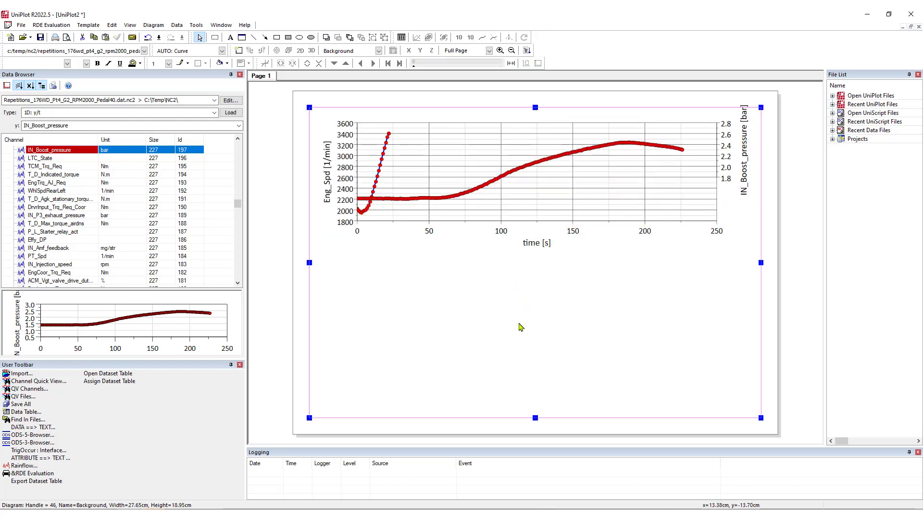
# Step: Load IN_Boost_pressure as a separate 2D: y/t "MDF/INCA/CAN/ODS/iFile" diagram and shrink it to about 8.5 cm high below the first plot
pyautogui.click(214, 112)
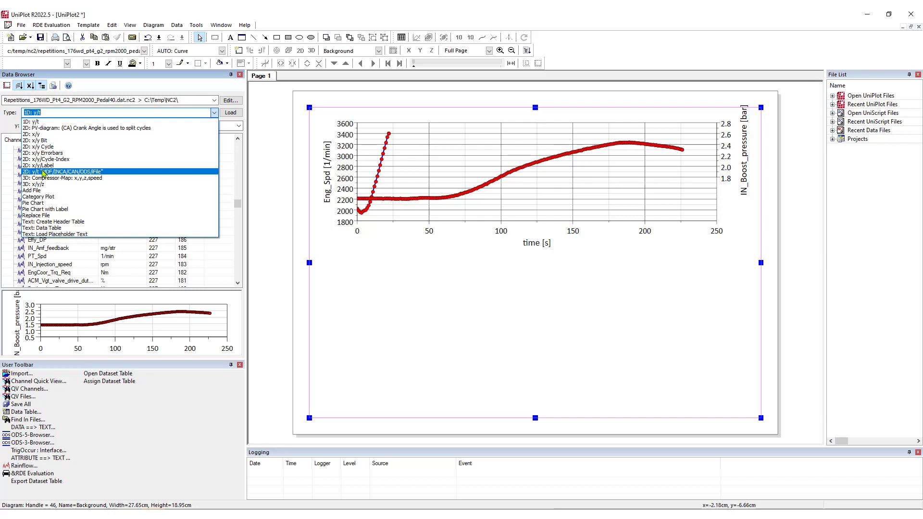
pyautogui.click(71, 171)
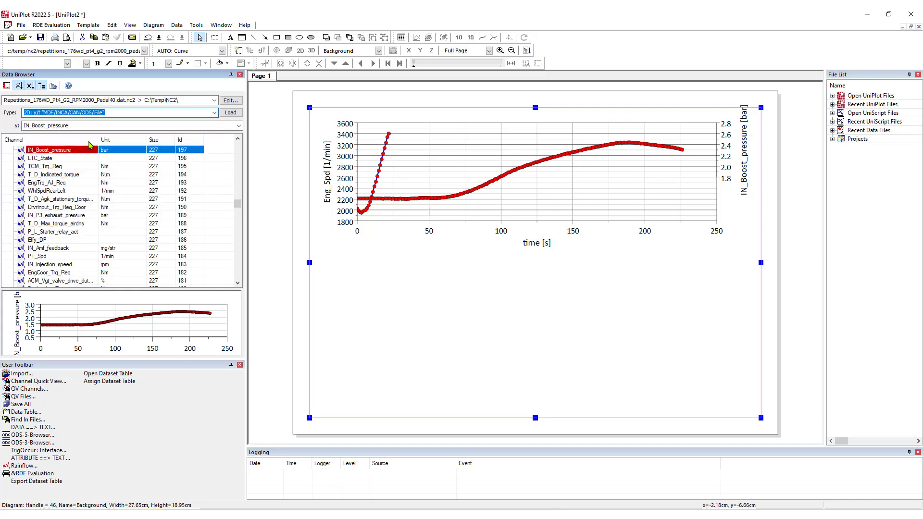
pyautogui.click(465, 262)
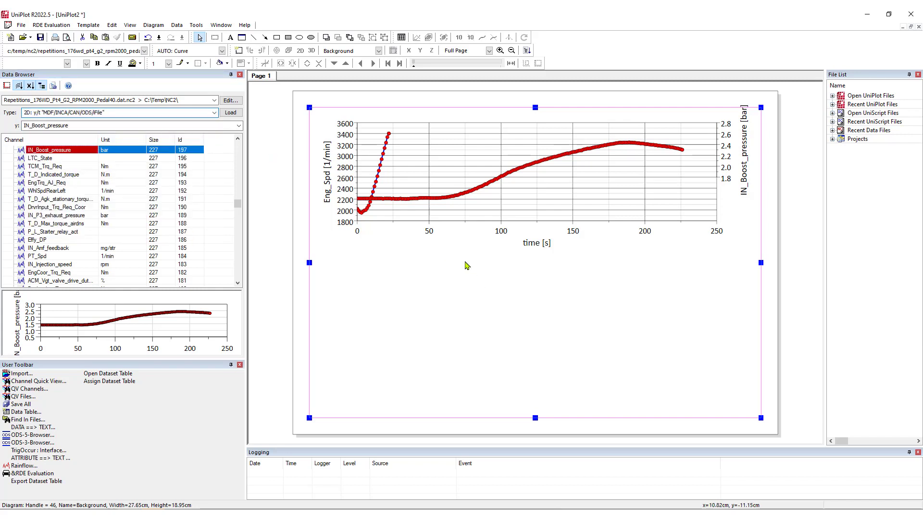
pyautogui.click(229, 115)
pyautogui.rightClick(229, 116)
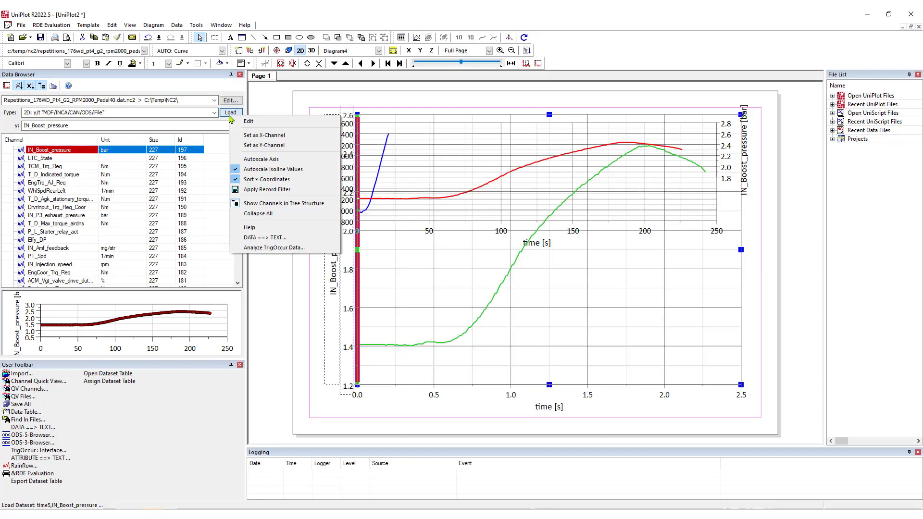
pyautogui.click(226, 114)
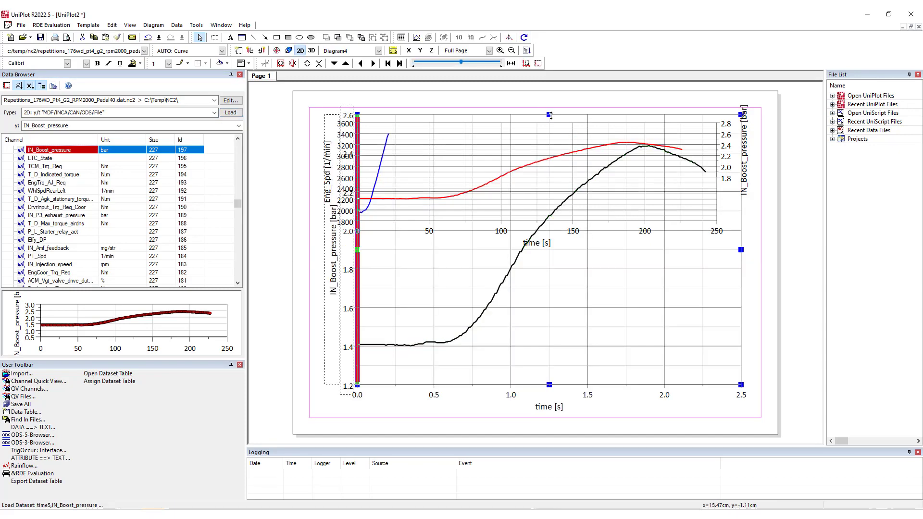
pyautogui.moveTo(549, 115); pyautogui.dragTo(544, 245)
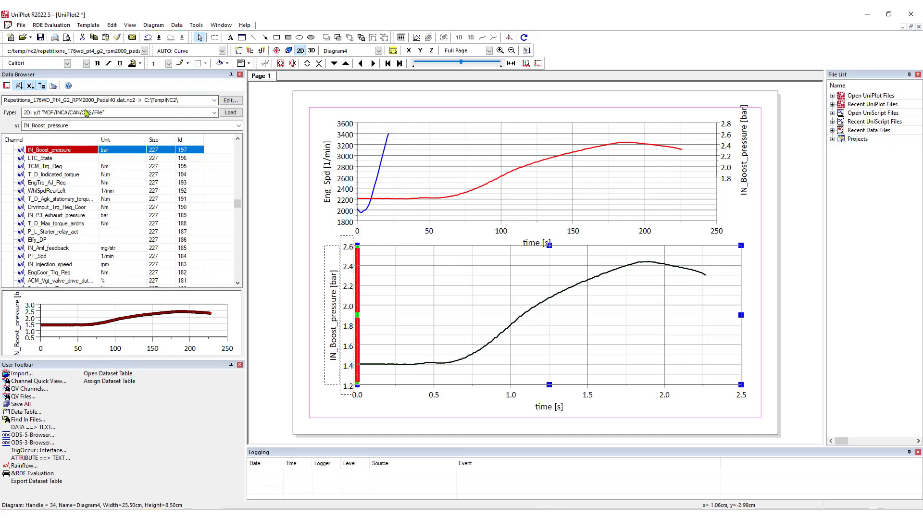
# Step: Find the Eng_Spd channel with the *spd filter and plot it on a new right-hand y-axis of the lower boost pressure diagram
pyautogui.click(84, 125)
pyautogui.write('*spd')
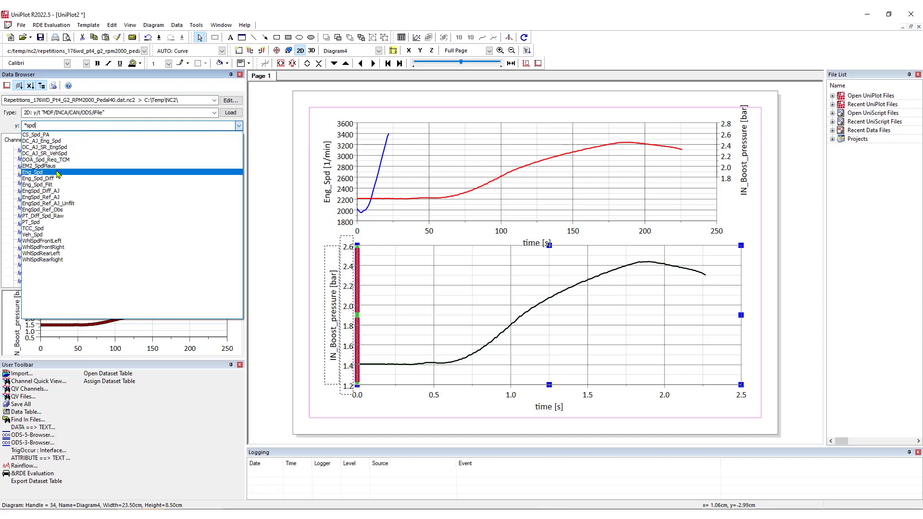
pyautogui.click(58, 172)
pyautogui.moveTo(53, 281); pyautogui.dragTo(753, 262)
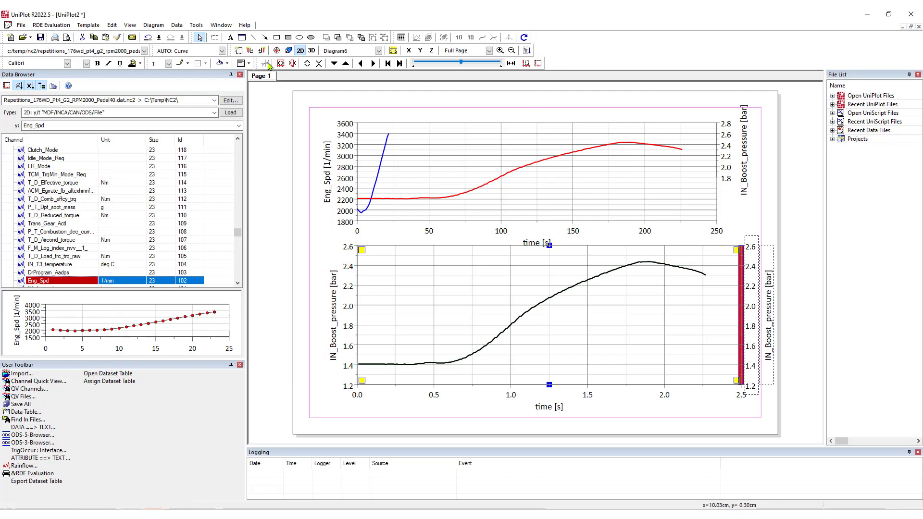
pyautogui.click(233, 114)
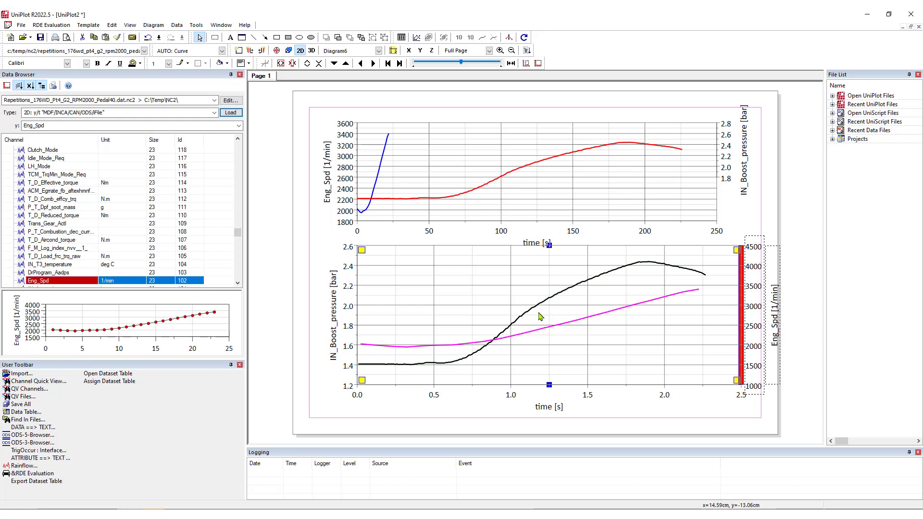
# Step: Open the Repetitions_176WD_Pt4_G2_RPM2000_Pedal40.dat.nc2 data for editing and start Channel Interpolation
pyautogui.click(228, 101)
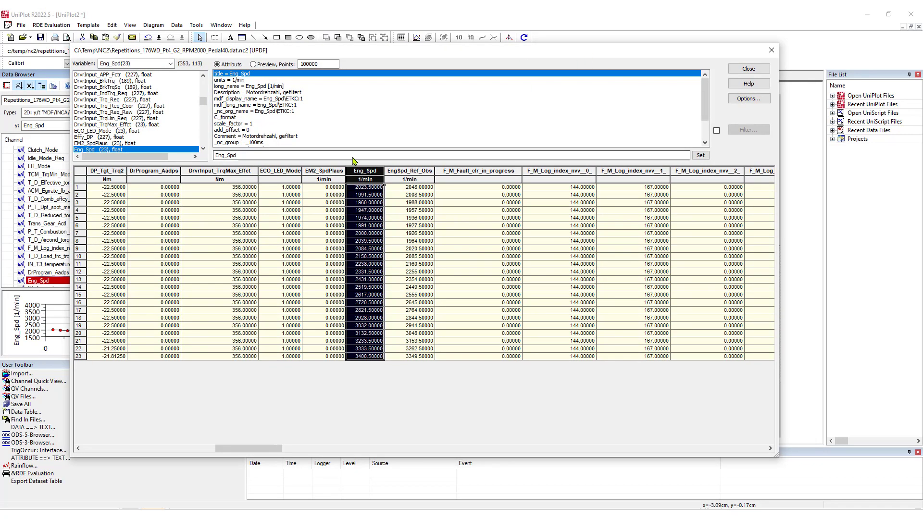
pyautogui.scroll(5, 189, 116)
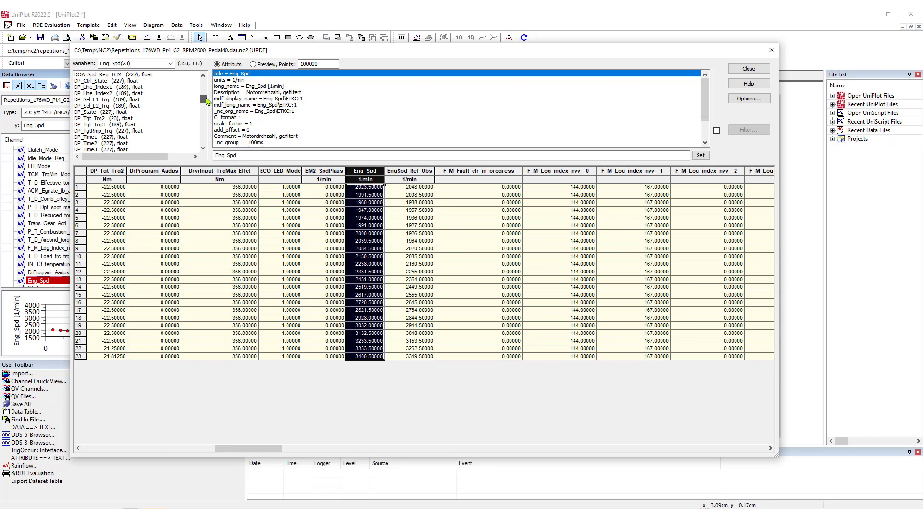
pyautogui.rightClick(313, 235)
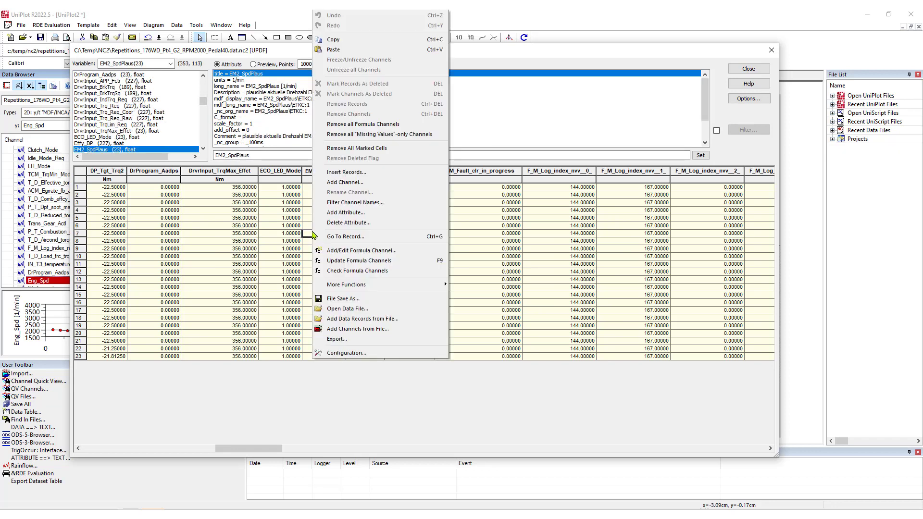
pyautogui.moveTo(339, 288)
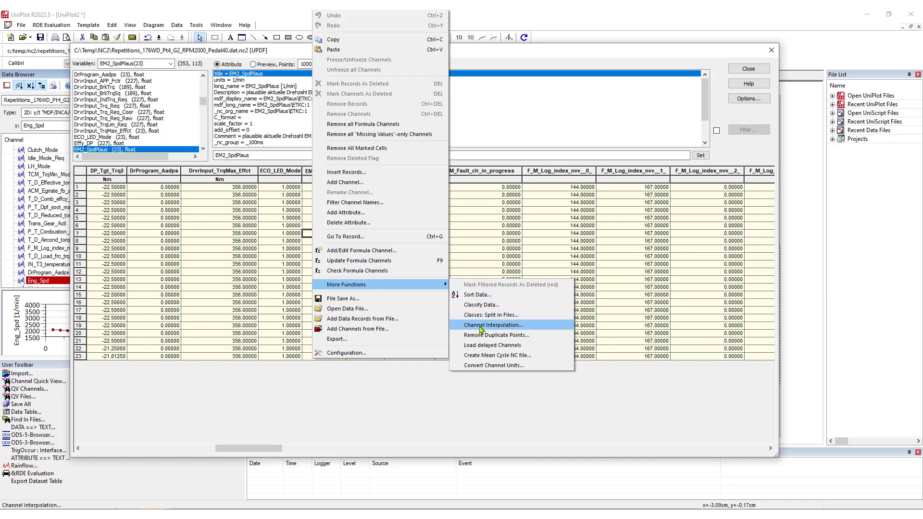
pyautogui.click(525, 330)
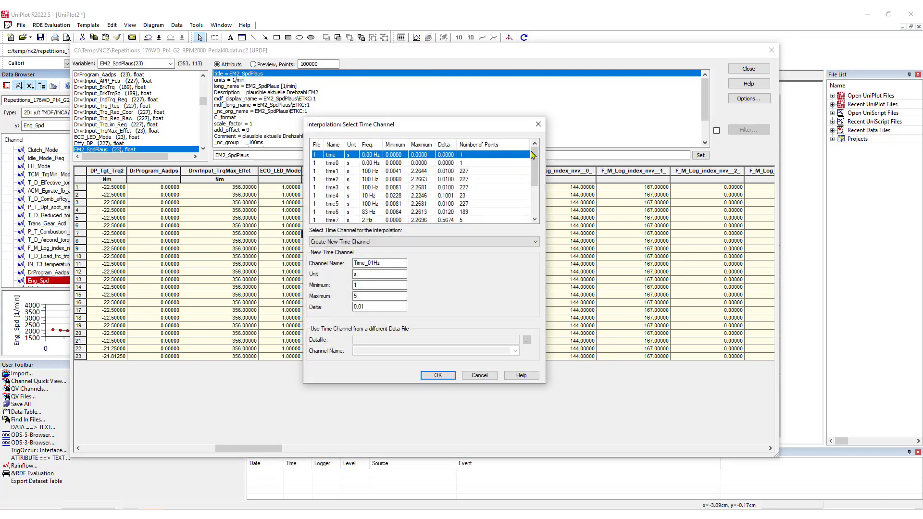
# Step: Review the frequencies of the file's existing time channels and choose Create New Time Channel as the interpolation method
pyautogui.moveTo(534, 154)
pyautogui.mouseDown()
pyautogui.moveTo(535, 185)
pyautogui.moveTo(534, 152)
pyautogui.mouseUp()
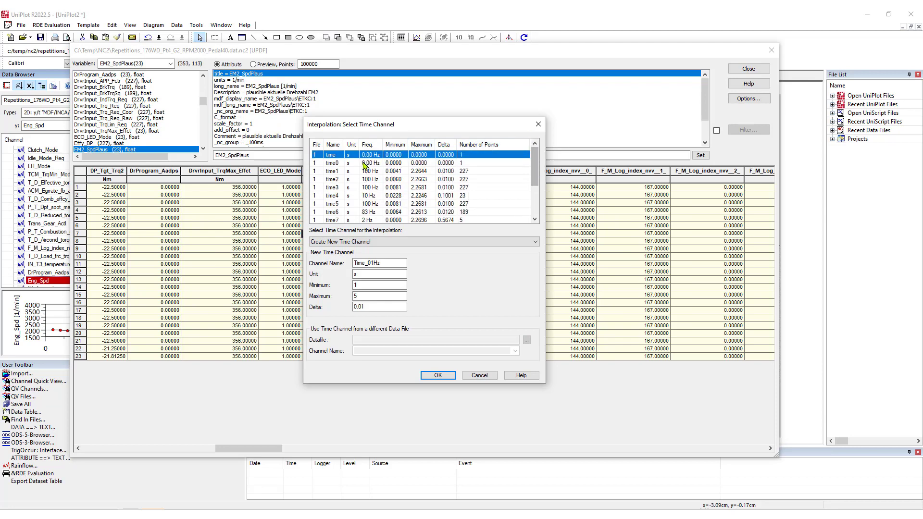
pyautogui.scroll(-2, 359, 179)
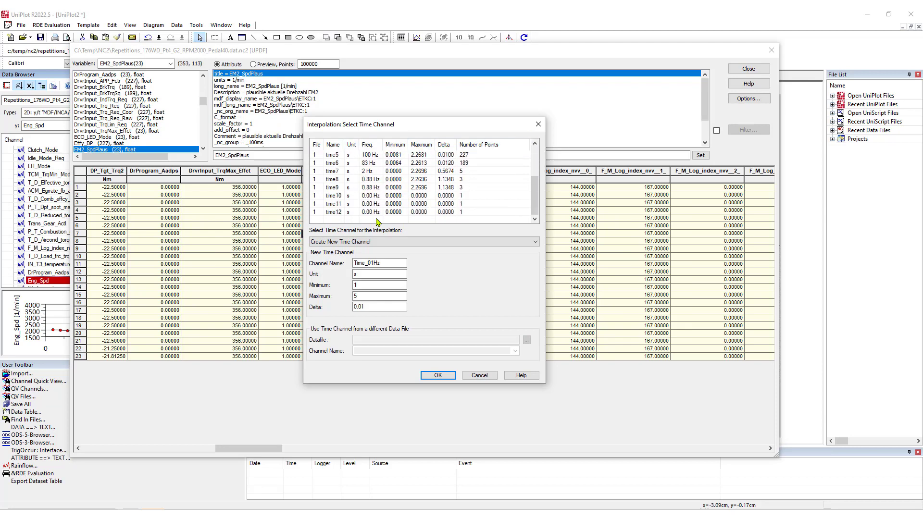
pyautogui.scroll(3, 377, 218)
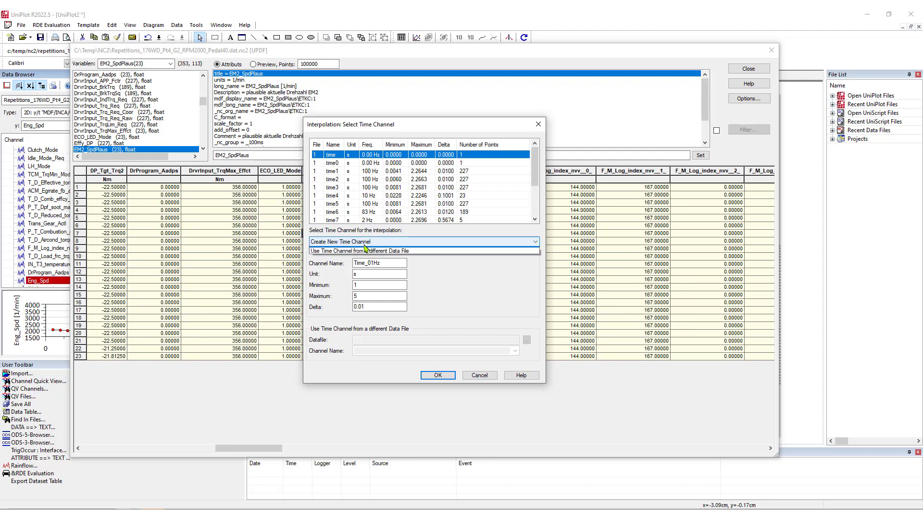
pyautogui.click(368, 240)
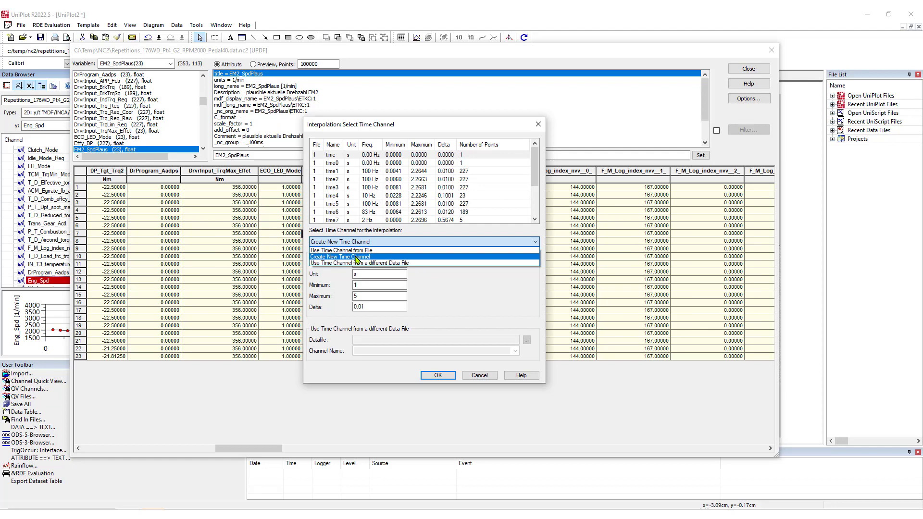
pyautogui.click(333, 256)
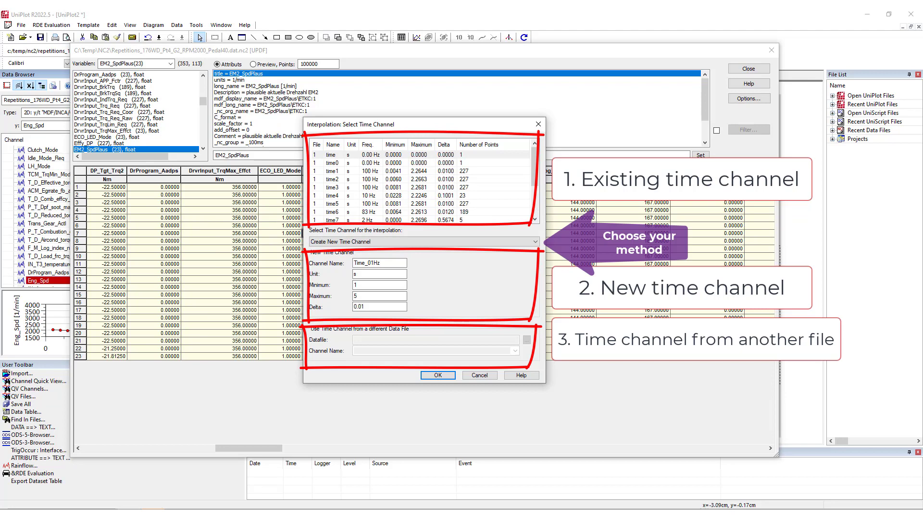
# Step: Name the new time channel Time_10Hz and set its unit to "-"
pyautogui.click(373, 263)
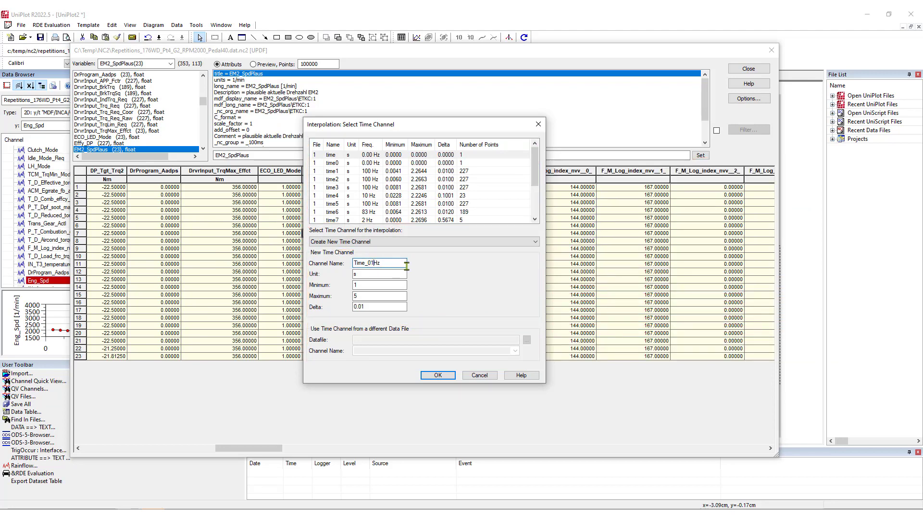
pyautogui.press('BackSpace')
pyautogui.press('BackSpace')
pyautogui.write('10')
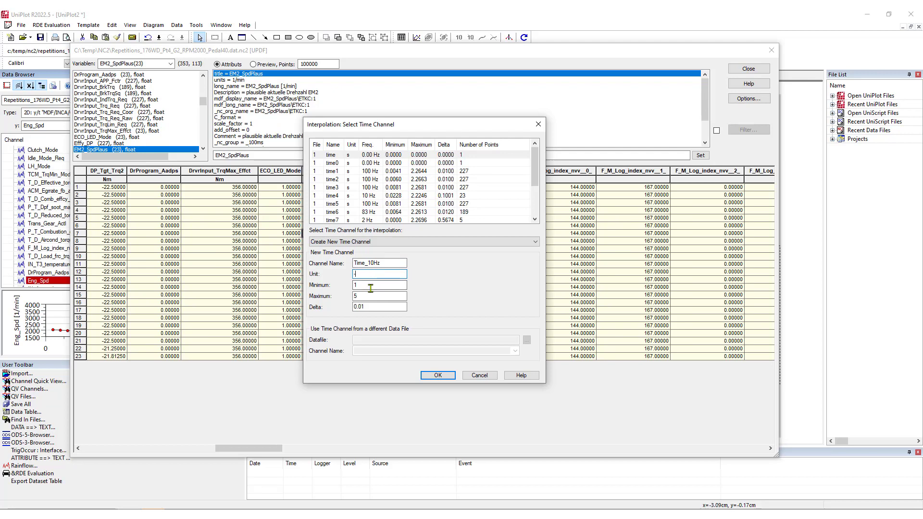
# Step: Set the new time channel's minimum to 0, maximum to 2 and delta to 0.1, and run the interpolation
pyautogui.click(368, 285)
pyautogui.doubleClick(369, 285)
pyautogui.write('0')
pyautogui.doubleClick(377, 296)
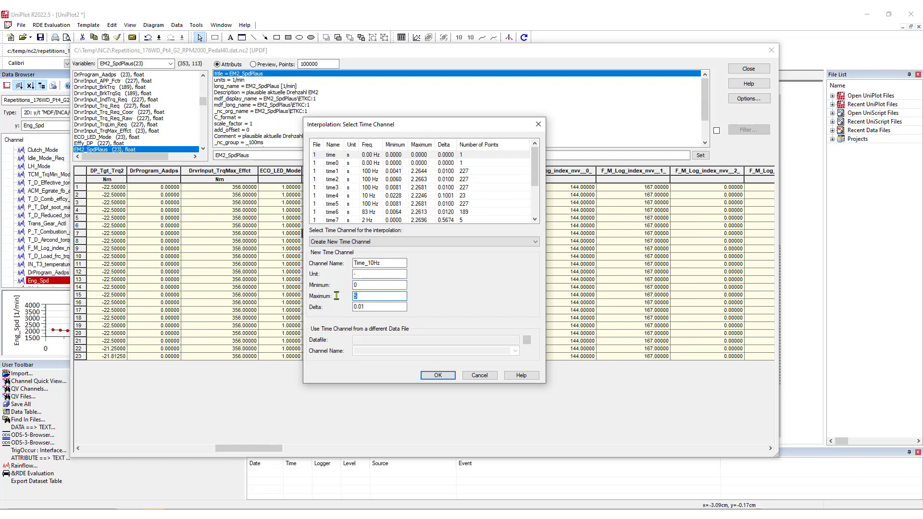
pyautogui.doubleClick(373, 306)
pyautogui.write('0.1')
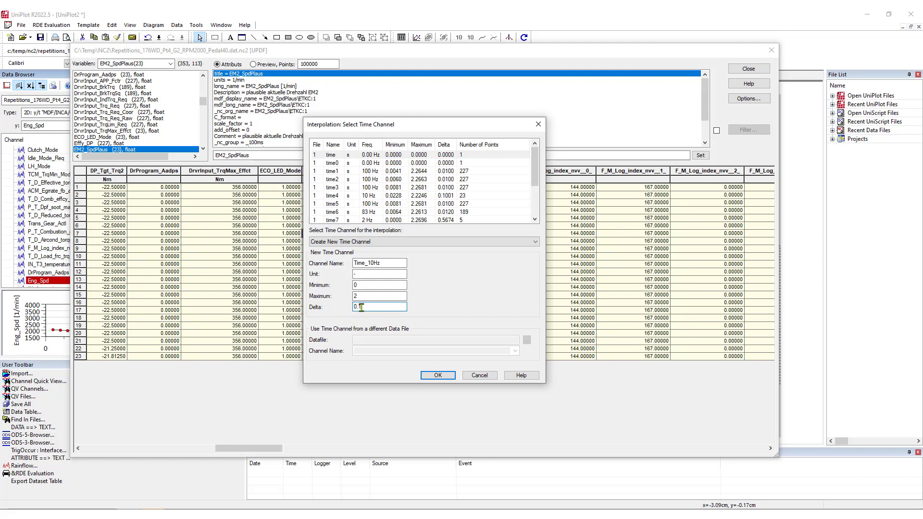
pyautogui.click(425, 375)
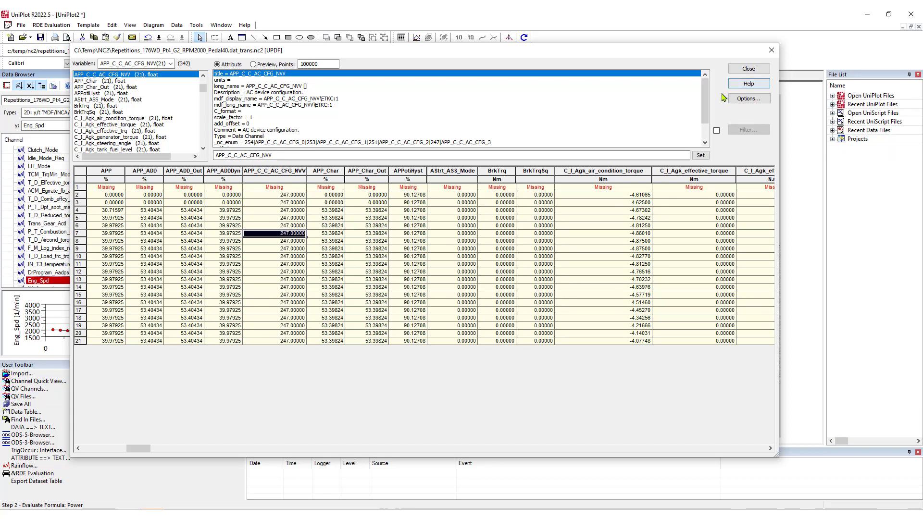
# Step: Look up the Time_10Hz channel in the interpolated file to check its values, and close the data editor
pyautogui.click(137, 63)
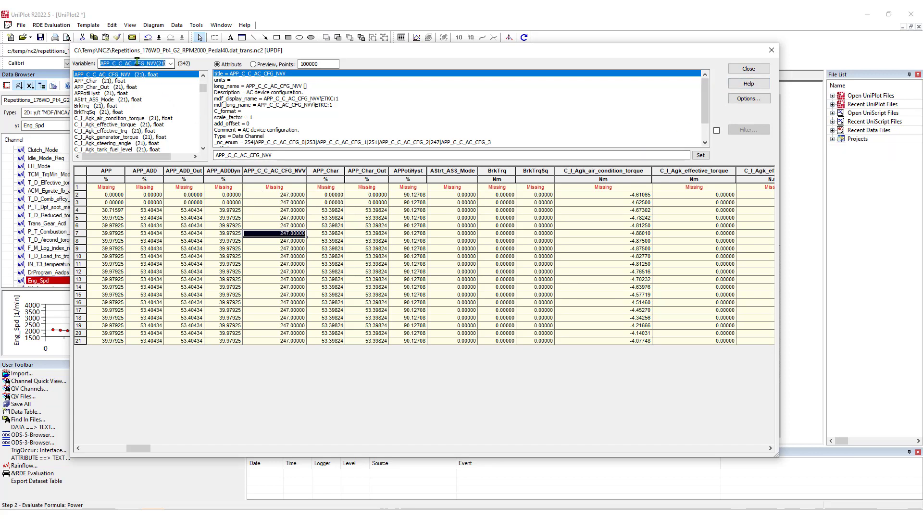
pyautogui.write('time1')
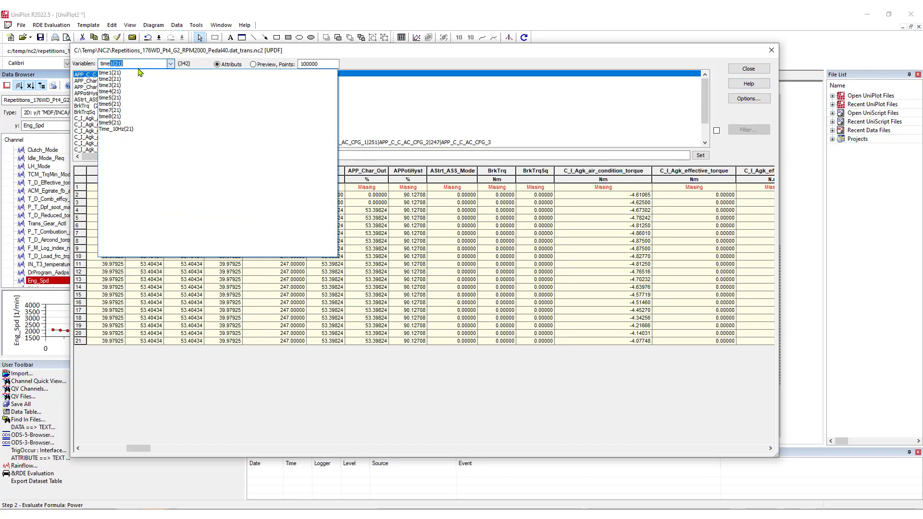
pyautogui.click(136, 129)
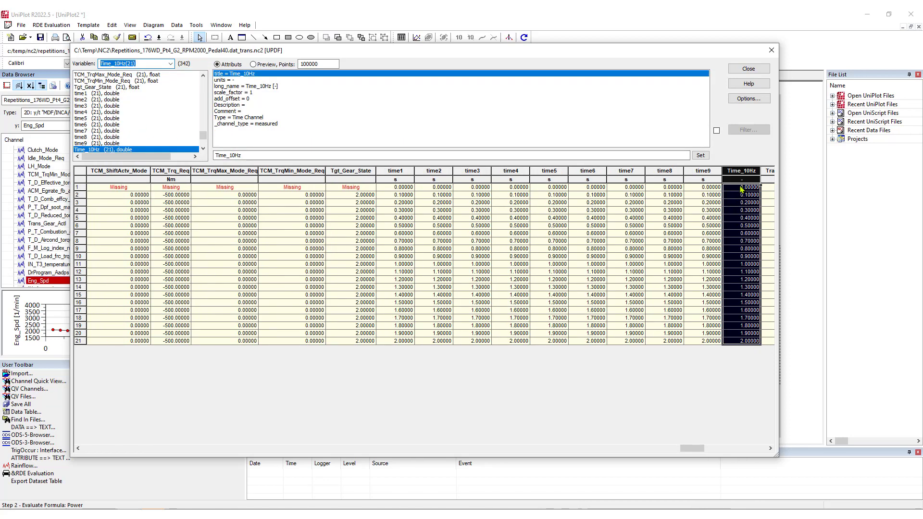
pyautogui.click(748, 68)
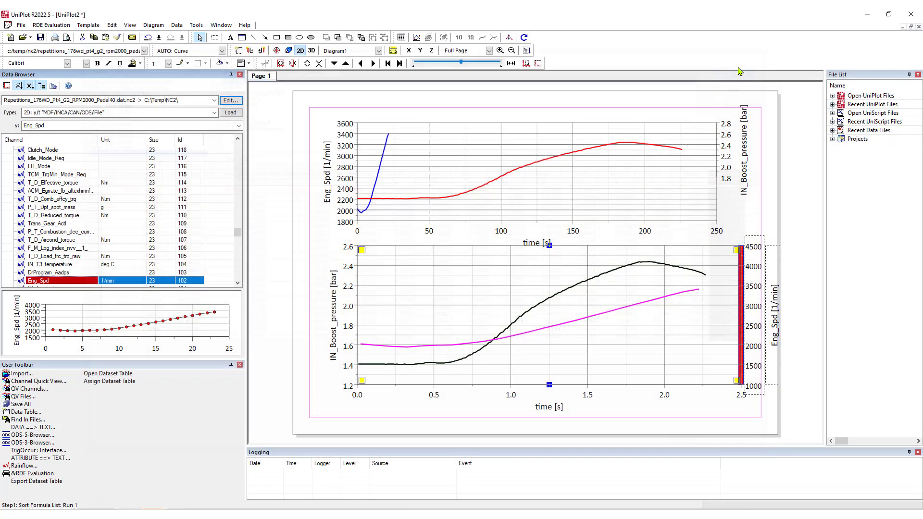
# Step: Add a new page to the document using the Empty Page (Landscape A4) template
pyautogui.rightClick(270, 77)
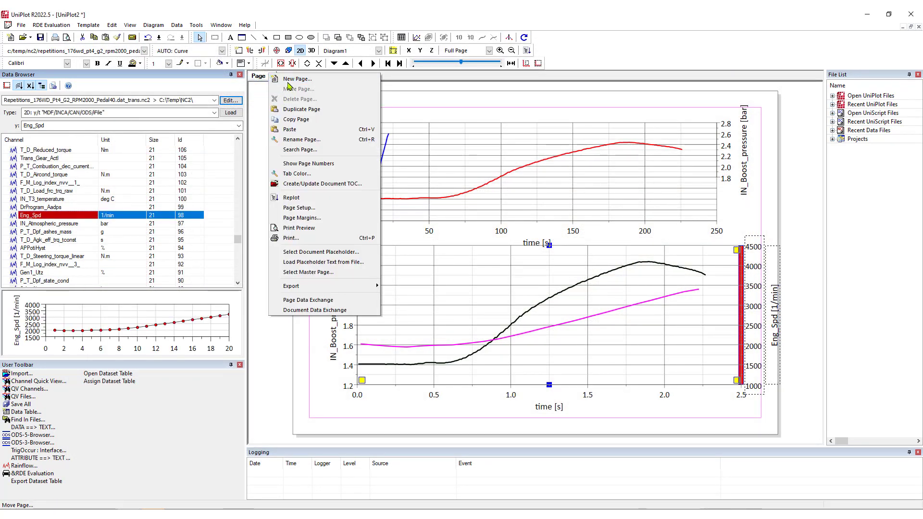
pyautogui.click(284, 80)
pyautogui.click(64, 49)
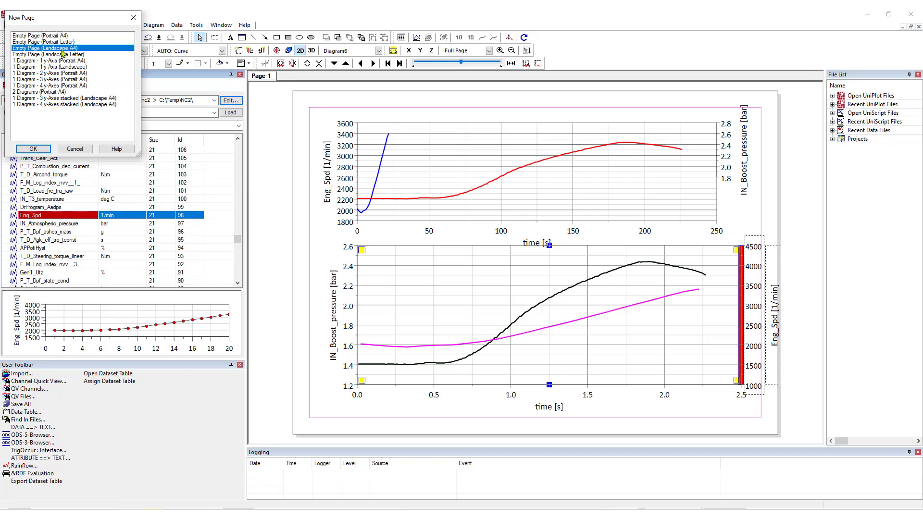
pyautogui.click(35, 148)
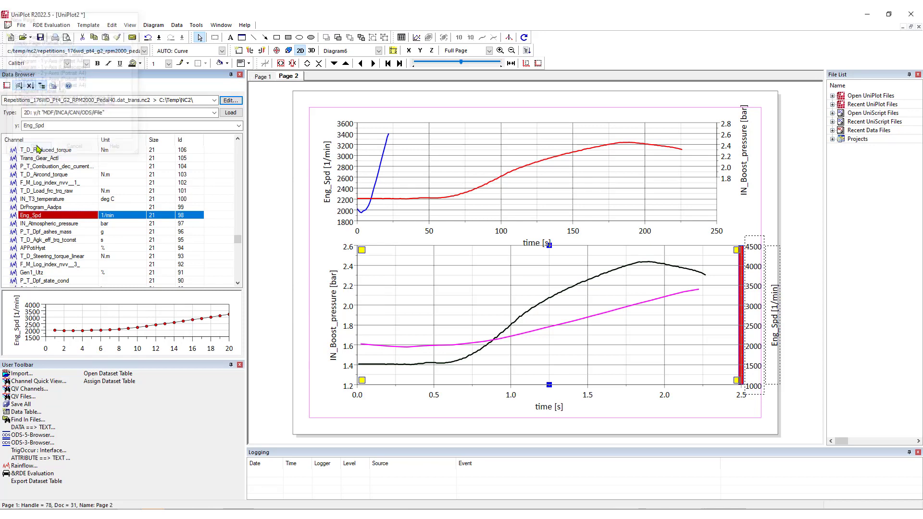
# Step: Load Eng_Spd from the interpolated file as a 1D: y/t diagram on the new page
pyautogui.click(126, 126)
pyautogui.click(214, 112)
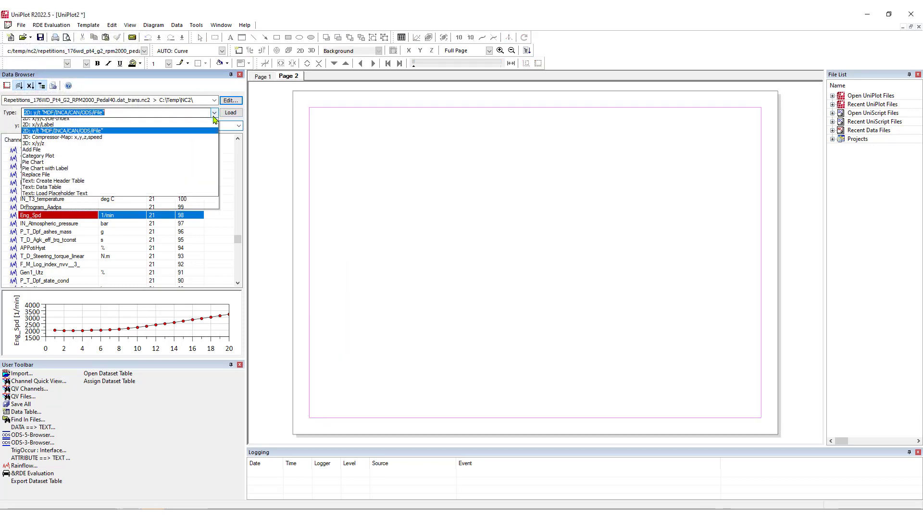
pyautogui.click(181, 122)
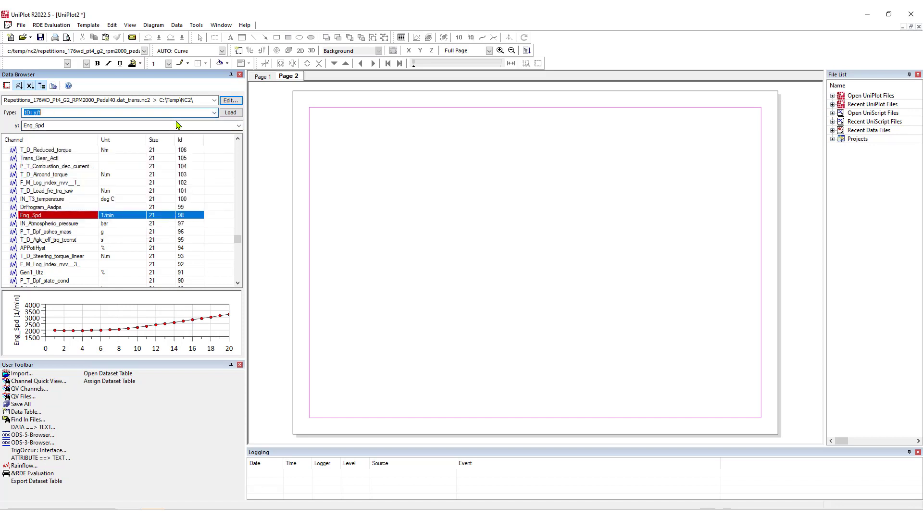
pyautogui.click(231, 112)
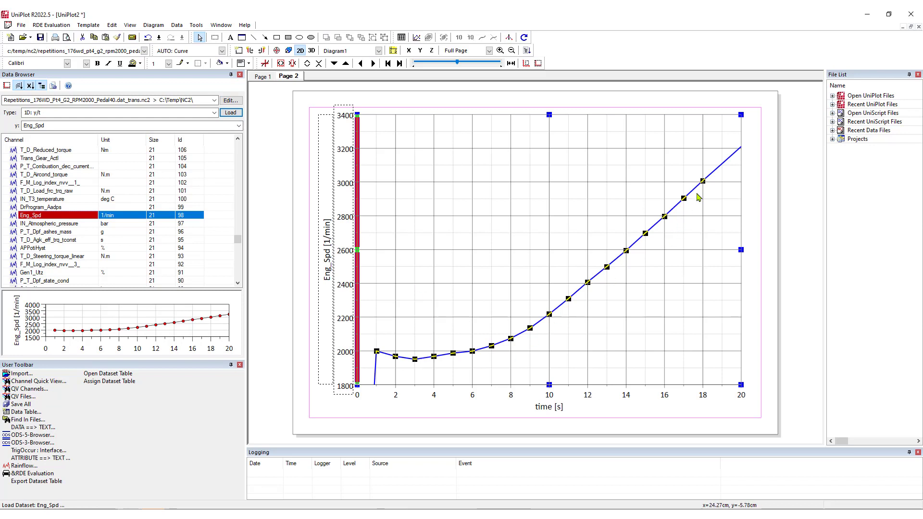
# Step: Find the IN_Boost_pressure channel and load it on a new right-hand y-axis of the Eng_Spd diagram
pyautogui.click(100, 133)
pyautogui.write('*prs')
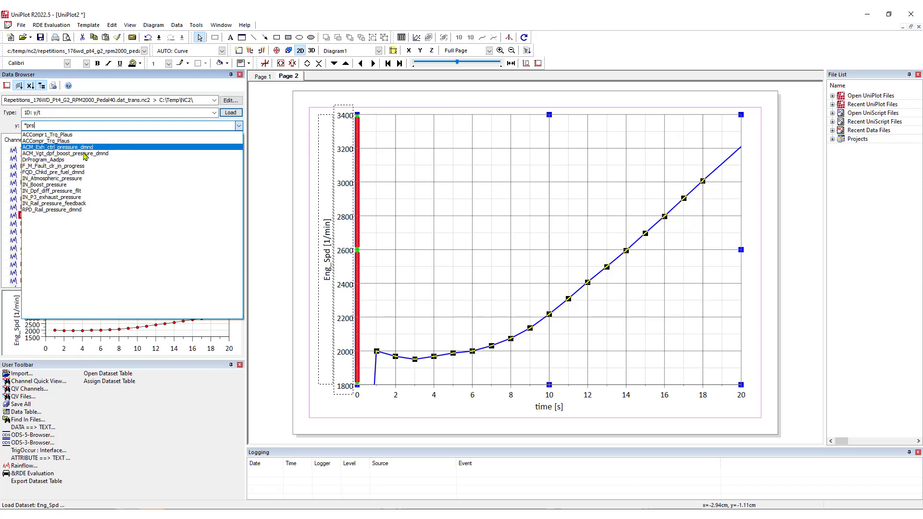
pyautogui.click(72, 185)
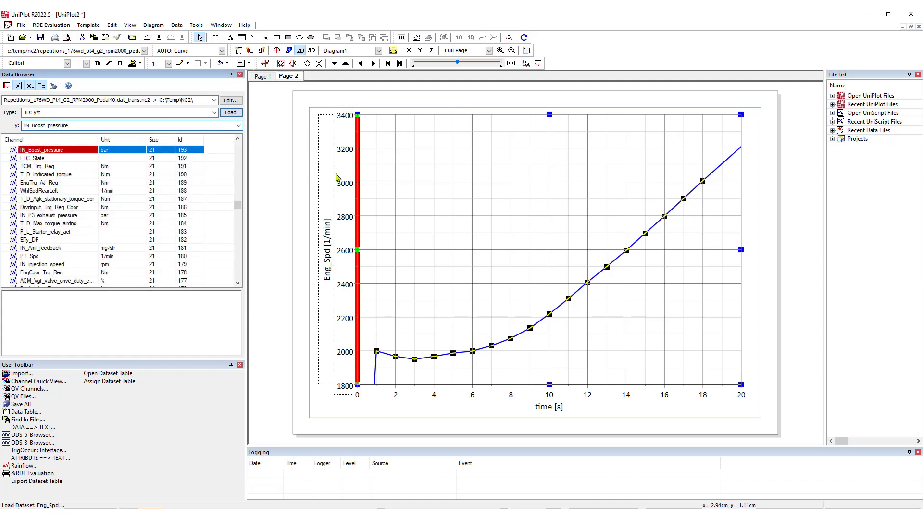
pyautogui.click(304, 81)
pyautogui.click(261, 51)
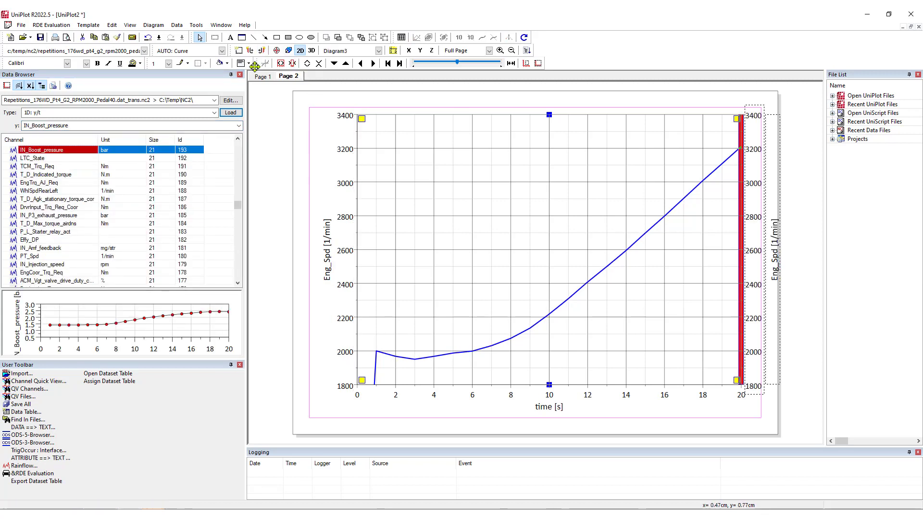
pyautogui.click(230, 112)
pyautogui.moveTo(739, 118); pyautogui.dragTo(724, 125)
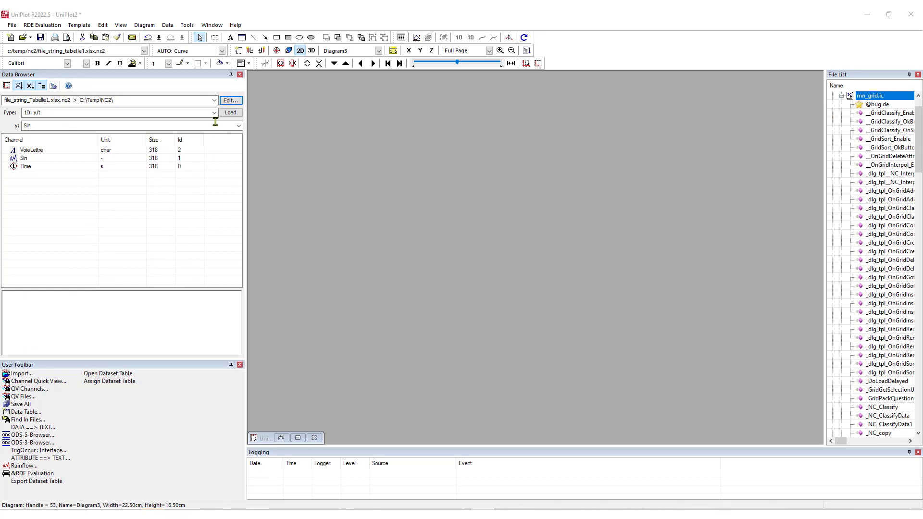
# Step: Open file_string_Tabelle1.xlsx.nc2 for editing and interpolate its channels onto a new Time_100Hz channel with a delta of 0.02
pyautogui.click(230, 101)
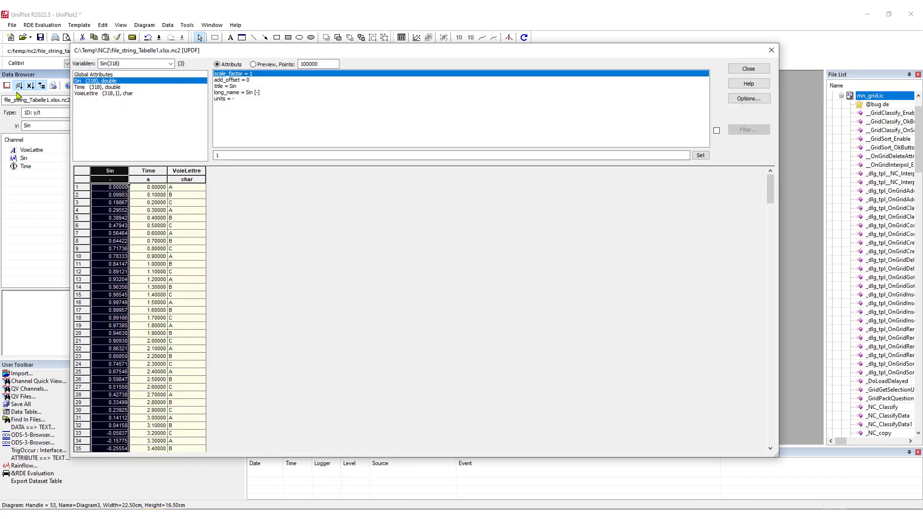
pyautogui.click(185, 197)
pyautogui.rightClick(185, 197)
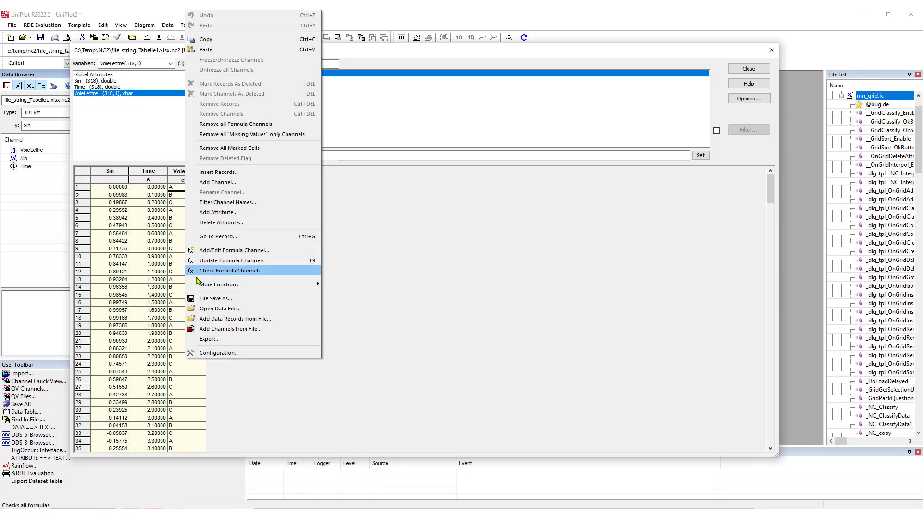
pyautogui.moveTo(200, 287)
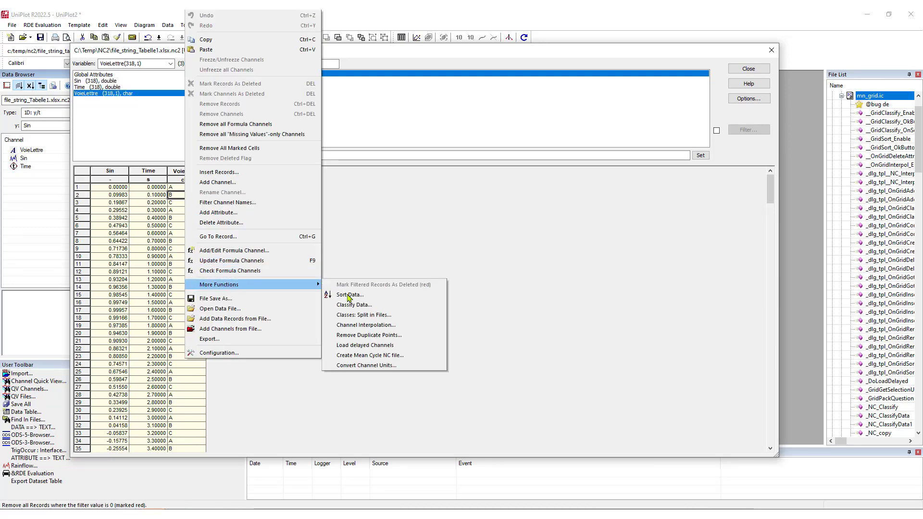
pyautogui.click(350, 325)
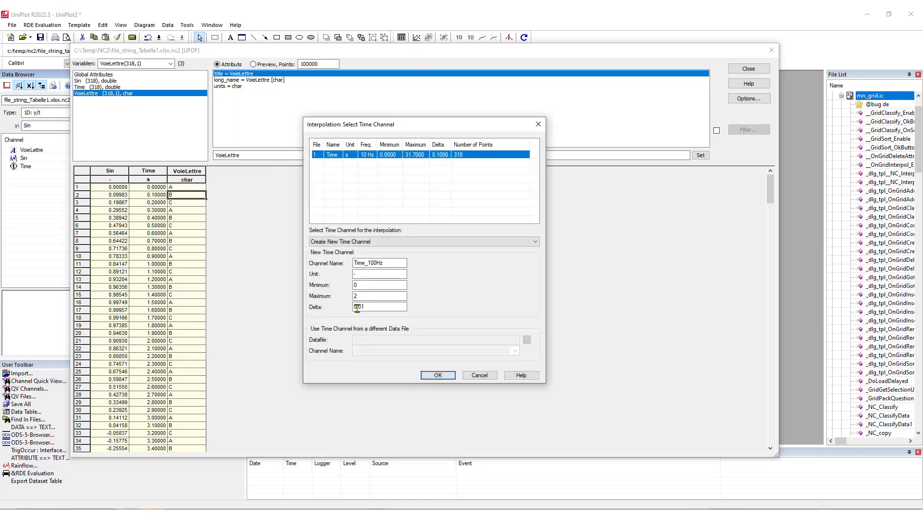
pyautogui.click(357, 308)
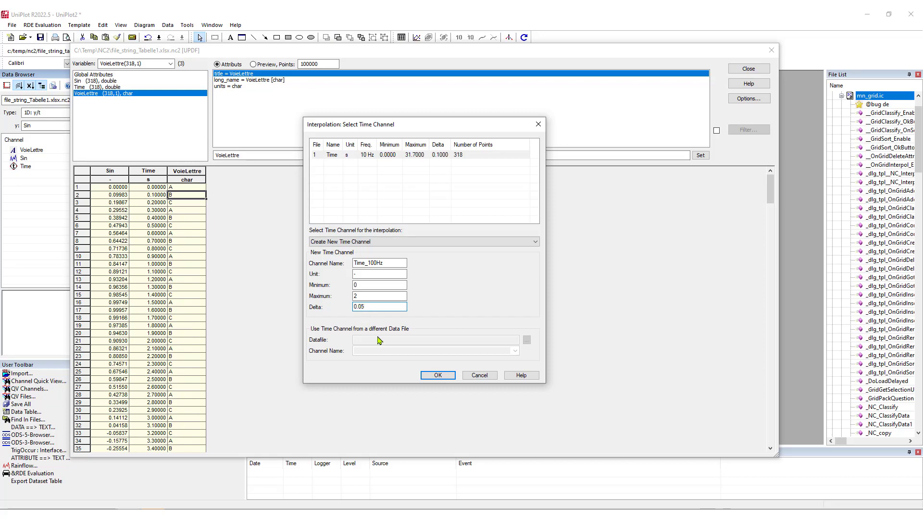
pyautogui.click(436, 376)
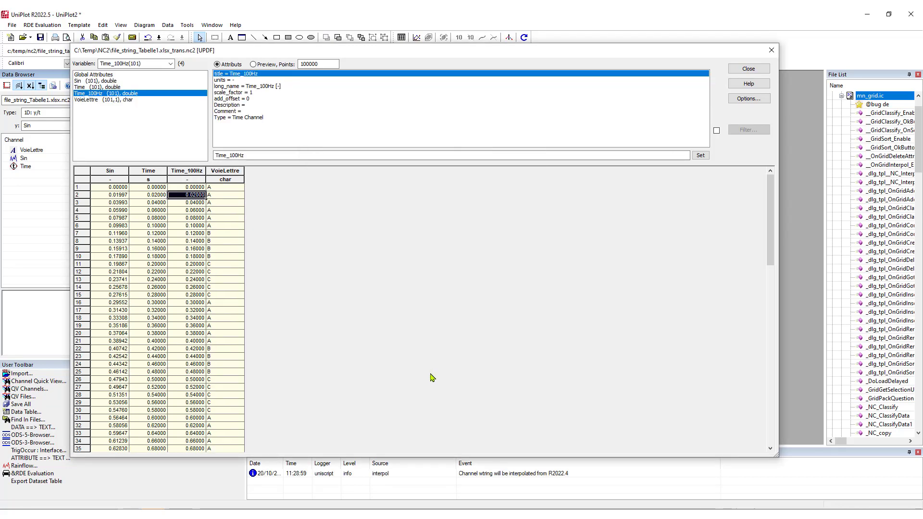